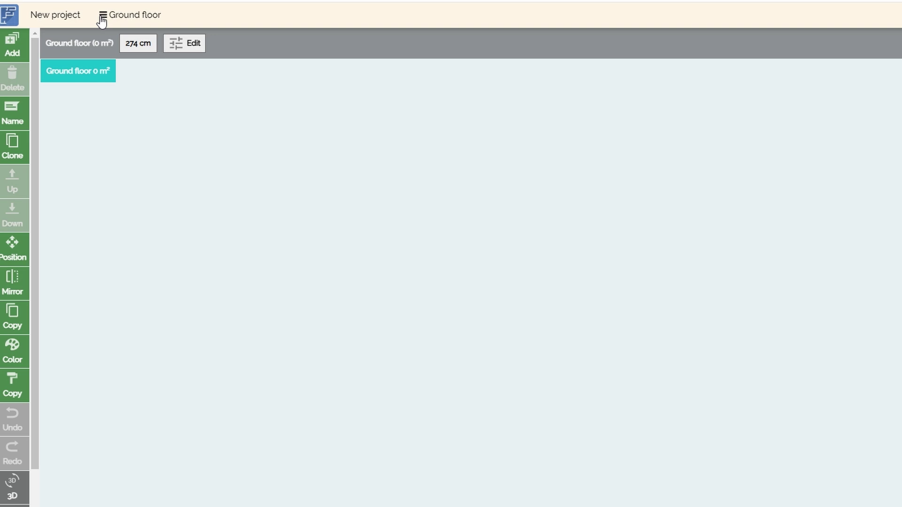
{"action": "left_click", "coordinate": [101, 20]}
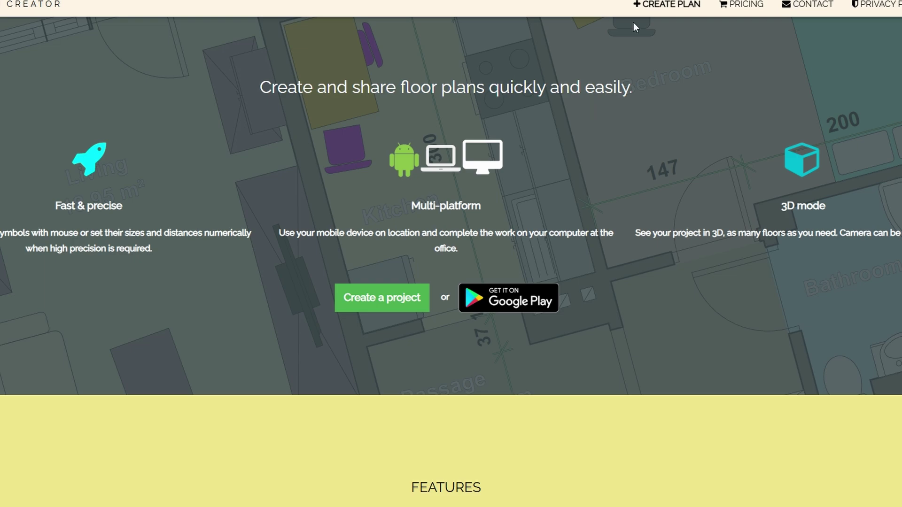
- Start a new project with the default 38.82 m² square room on the Ground floor
{"action": "left_click", "coordinate": [650, 6]}
{"action": "scroll", "coordinate": [600, 204], "scroll_direction": "down", "scroll_amount": 5}
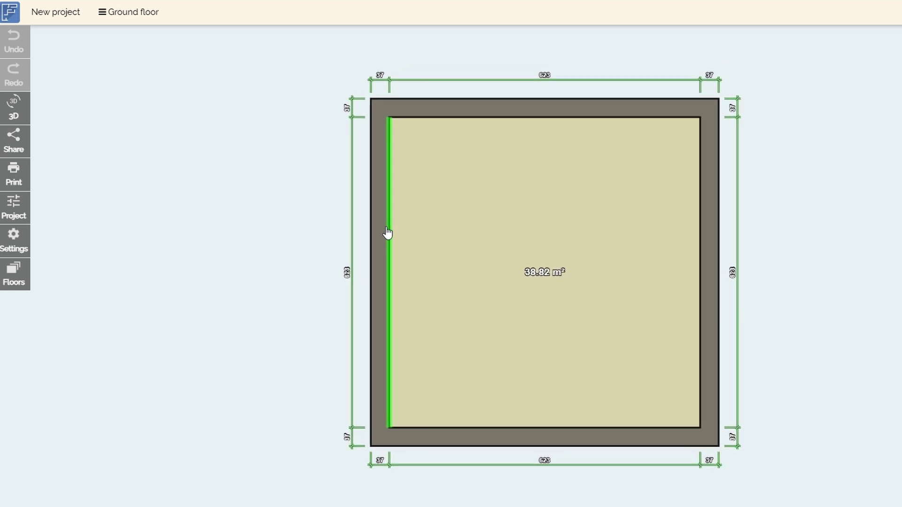
{"action": "left_click_drag", "start_coordinate": [442, 221], "coordinate": [365, 246]}
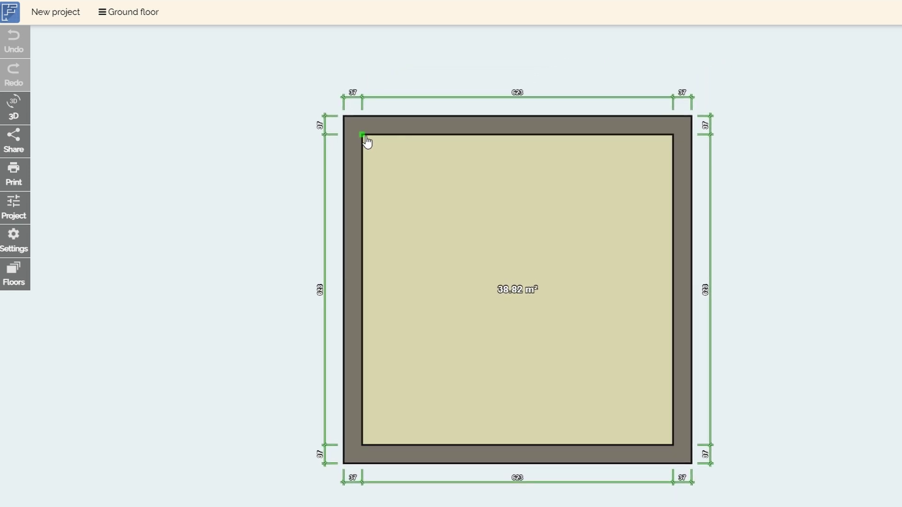
{"action": "mouse_move", "coordinate": [364, 142]}
{"action": "left_mouse_down"}
{"action": "mouse_move", "coordinate": [376, 149]}
{"action": "mouse_move", "coordinate": [334, 91]}
{"action": "mouse_move", "coordinate": [329, 120]}
{"action": "mouse_move", "coordinate": [378, 115]}
{"action": "left_mouse_up"}
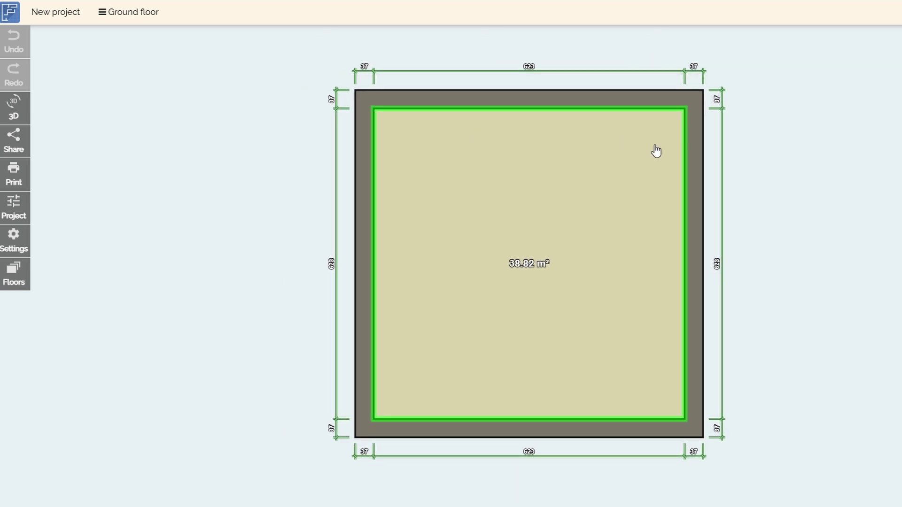
{"action": "left_click", "coordinate": [9, 21]}
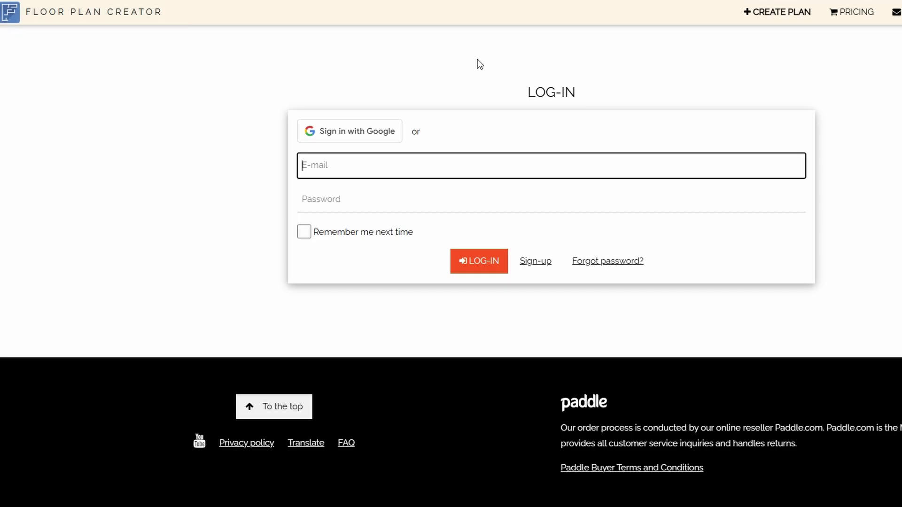
{"action": "left_click", "coordinate": [772, 22]}
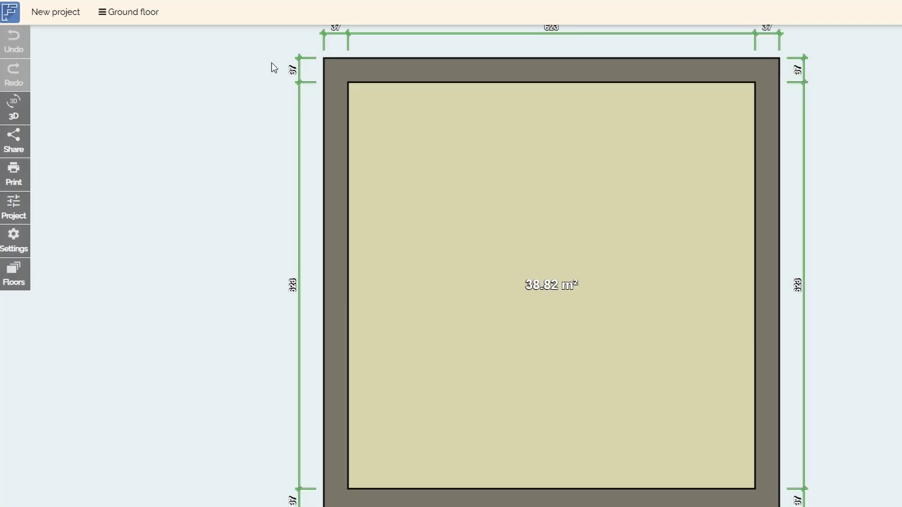
{"action": "left_click", "coordinate": [44, 14]}
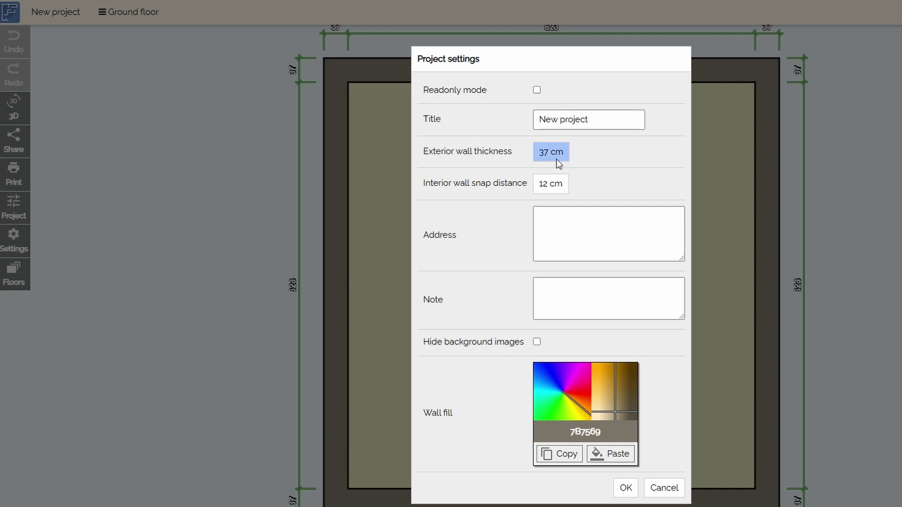
{"action": "left_click", "coordinate": [626, 487]}
{"action": "mouse_move", "coordinate": [627, 230]}
{"action": "left_mouse_down"}
{"action": "mouse_move", "coordinate": [536, 177]}
{"action": "mouse_move", "coordinate": [580, 223]}
{"action": "left_mouse_up"}
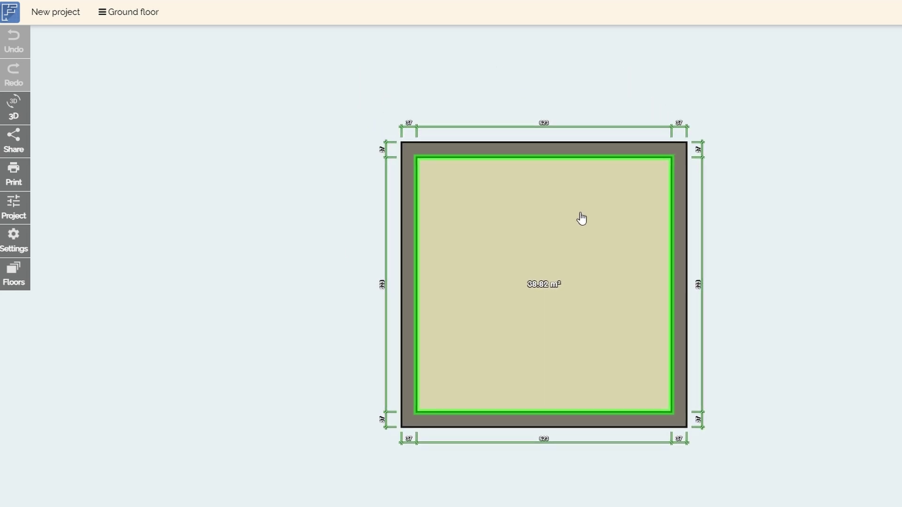
{"action": "left_click", "coordinate": [582, 219]}
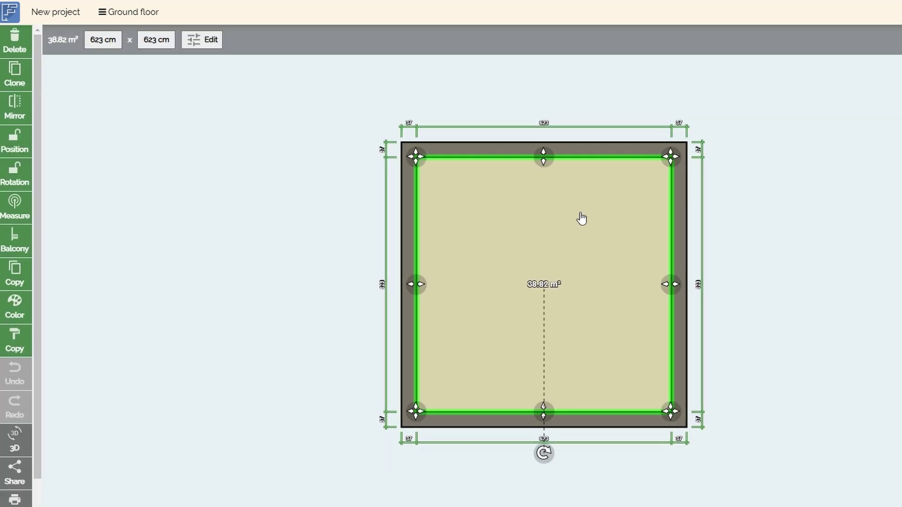
{"action": "left_click", "coordinate": [280, 181]}
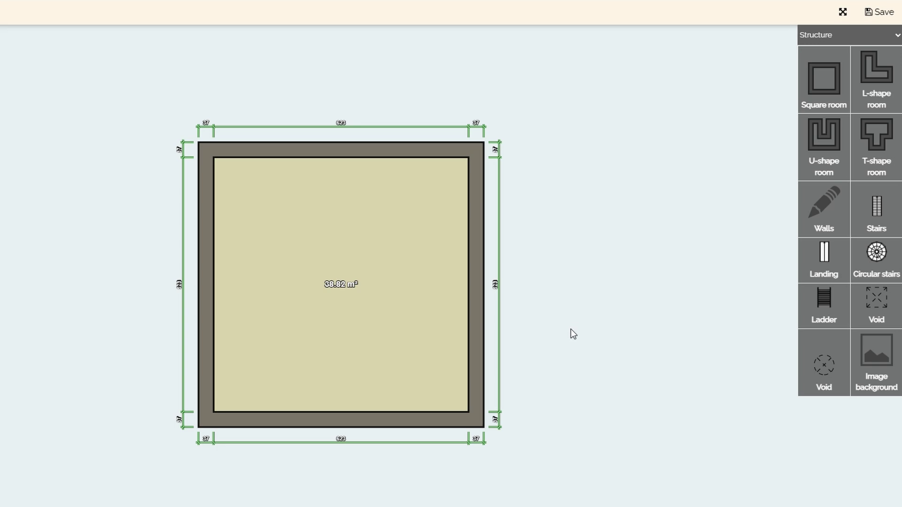
{"action": "left_click_drag", "start_coordinate": [571, 333], "coordinate": [300, 301]}
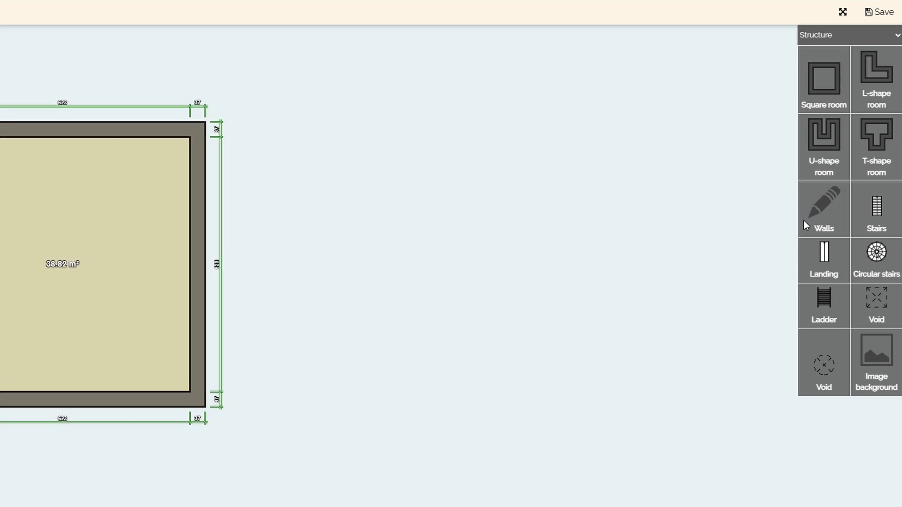
{"action": "mouse_move", "coordinate": [803, 224]}
{"action": "left_mouse_down"}
{"action": "mouse_move", "coordinate": [444, 311]}
{"action": "mouse_move", "coordinate": [434, 271]}
{"action": "left_mouse_up"}
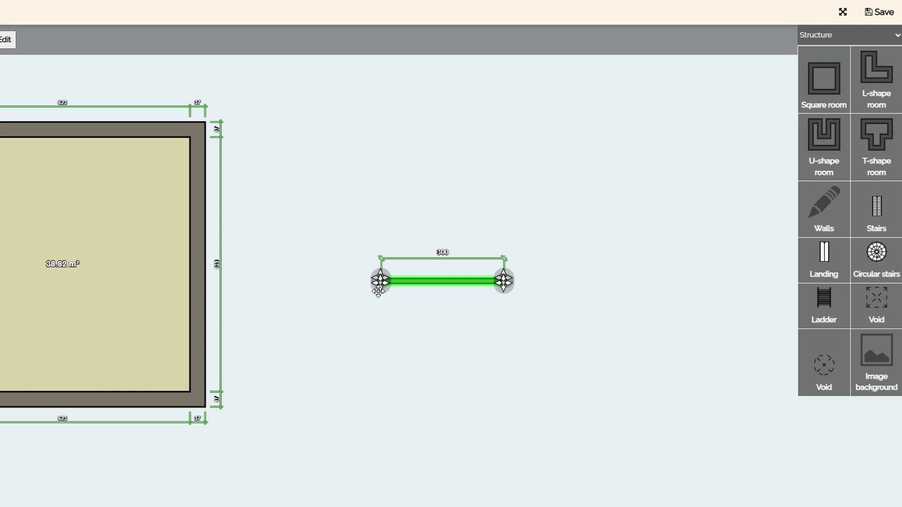
{"action": "left_click_drag", "start_coordinate": [379, 282], "coordinate": [327, 403]}
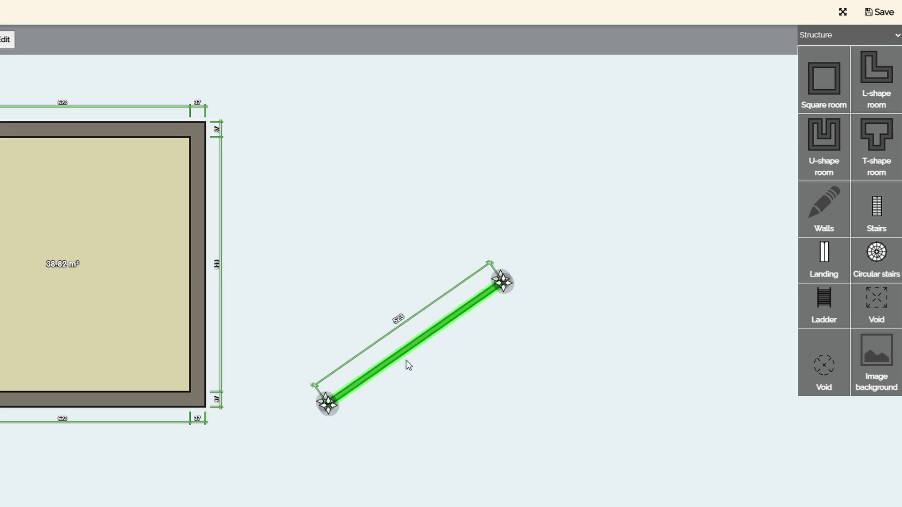
{"action": "left_click_drag", "start_coordinate": [417, 335], "coordinate": [385, 257]}
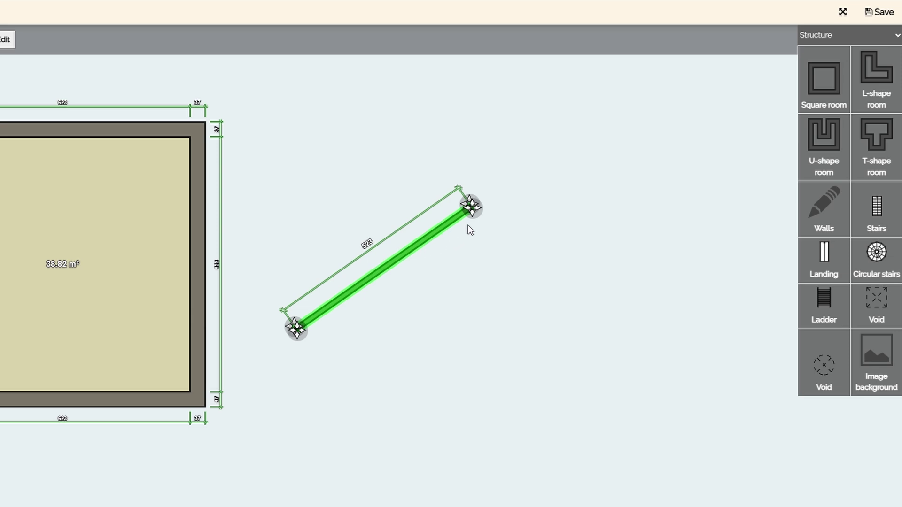
{"action": "left_click_drag", "start_coordinate": [471, 206], "coordinate": [493, 250]}
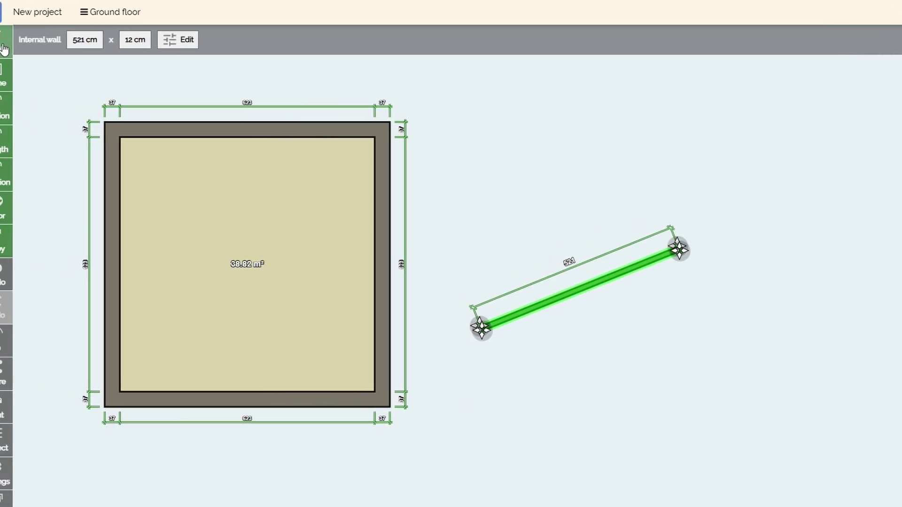
- Delete the internal wall and bring the square room back toward the centre of the view
{"action": "left_click", "coordinate": [17, 41]}
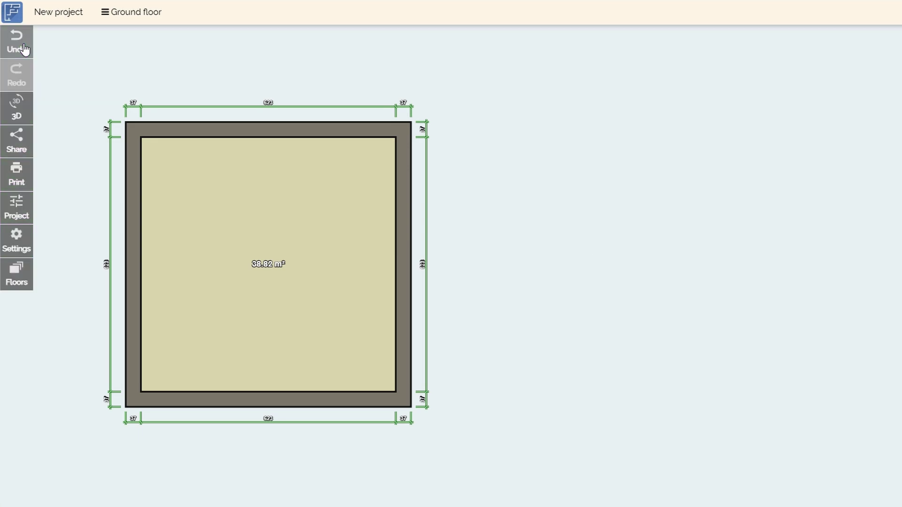
{"action": "mouse_move", "coordinate": [509, 267]}
{"action": "left_mouse_down"}
{"action": "mouse_move", "coordinate": [732, 281]}
{"action": "mouse_move", "coordinate": [745, 268]}
{"action": "left_mouse_up"}
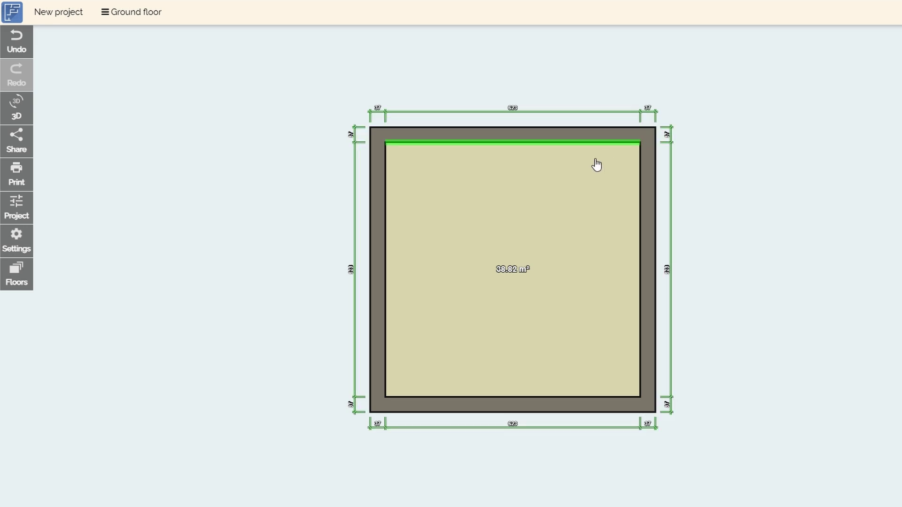
{"action": "left_click", "coordinate": [598, 189]}
{"action": "left_click_drag", "start_coordinate": [598, 189], "coordinate": [561, 176]}
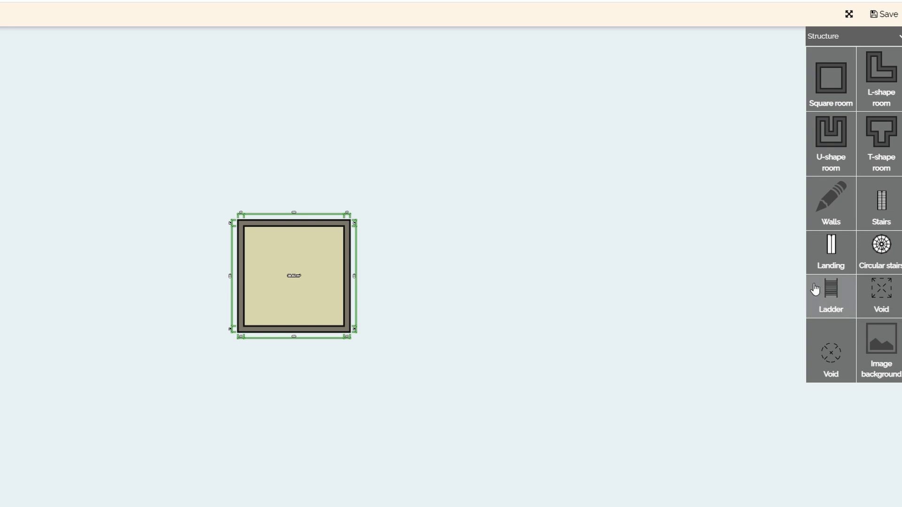
{"action": "scroll", "coordinate": [329, 237], "scroll_direction": "up", "scroll_amount": 2}
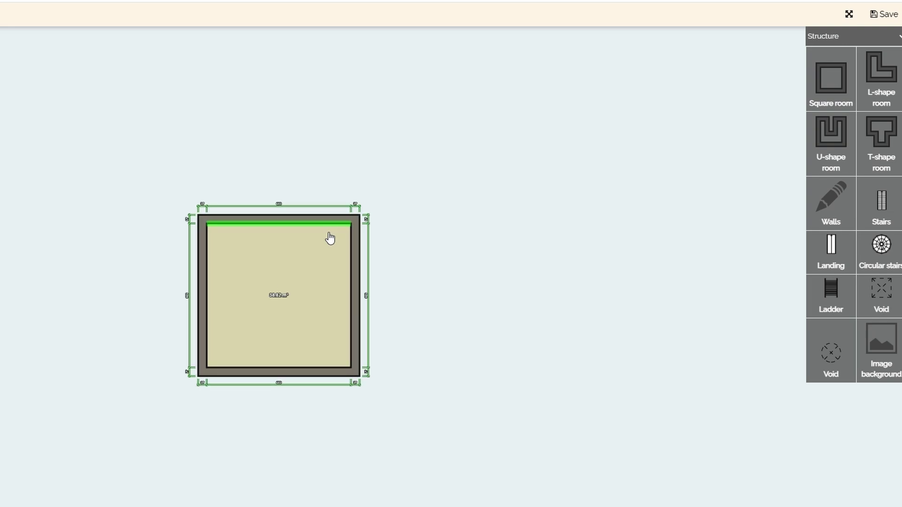
{"action": "scroll", "coordinate": [329, 237], "scroll_direction": "up", "scroll_amount": 2}
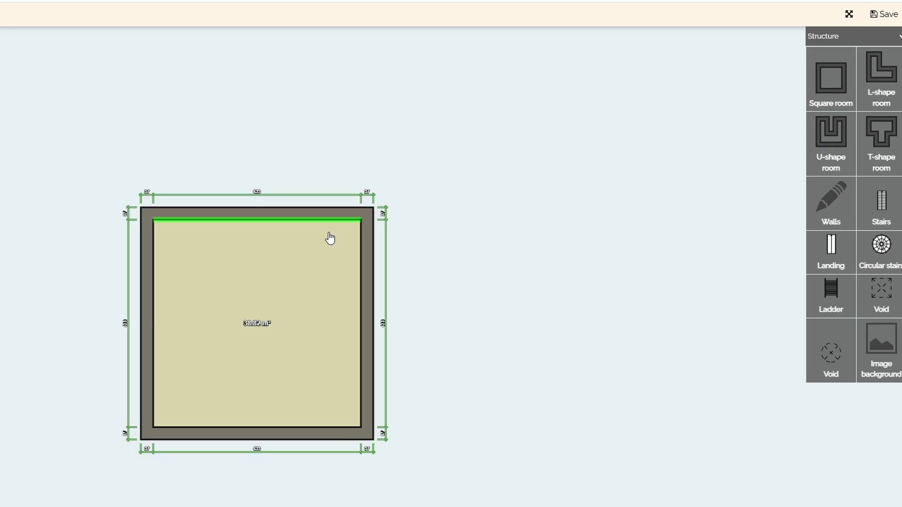
- Rotate the square room to 90° and switch the element panel to Doors & windows
{"action": "left_click", "coordinate": [329, 237]}
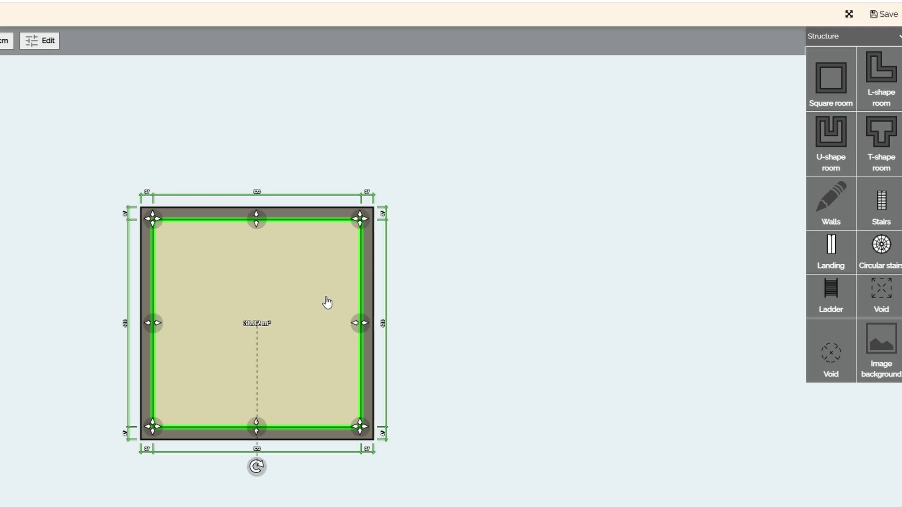
{"action": "scroll", "coordinate": [341, 260], "scroll_direction": "down", "scroll_amount": 2}
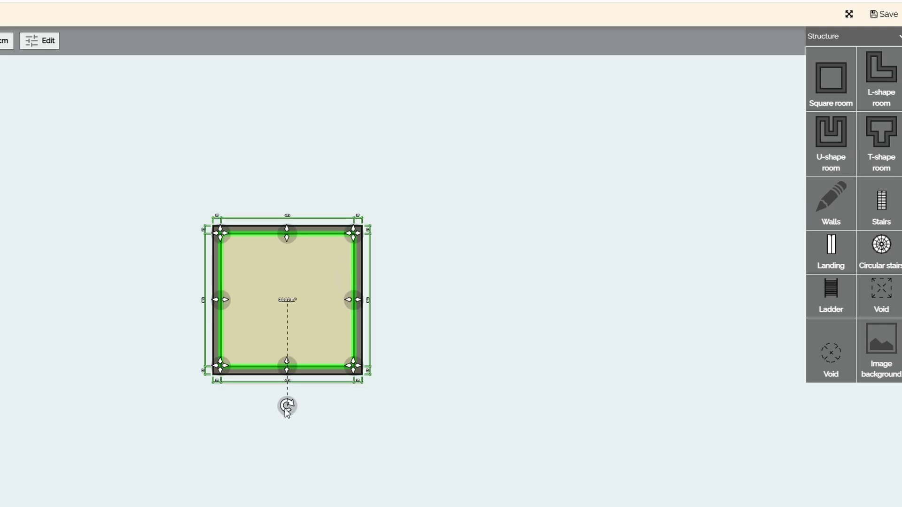
{"action": "mouse_move", "coordinate": [287, 406]}
{"action": "left_mouse_down"}
{"action": "mouse_move", "coordinate": [348, 389]}
{"action": "mouse_move", "coordinate": [369, 367]}
{"action": "mouse_move", "coordinate": [371, 291]}
{"action": "mouse_move", "coordinate": [380, 306]}
{"action": "left_mouse_up"}
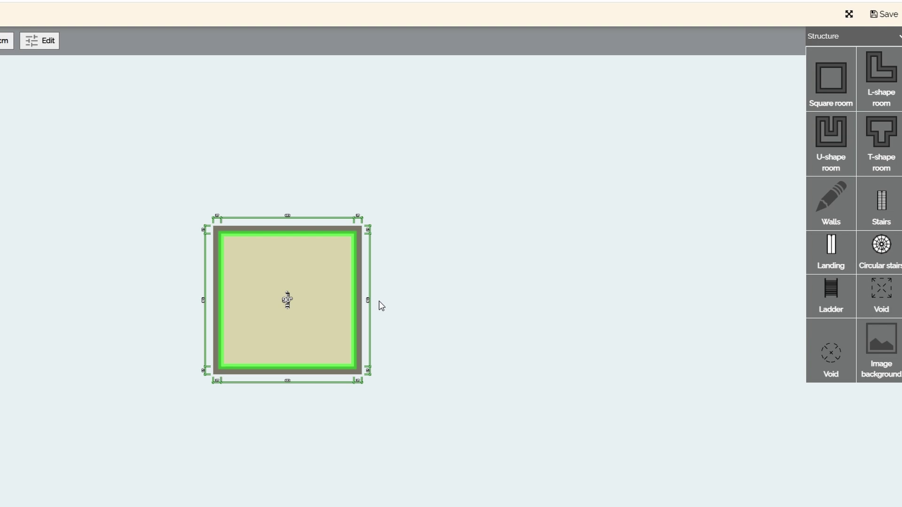
{"action": "left_click_drag", "start_coordinate": [379, 304], "coordinate": [381, 305]}
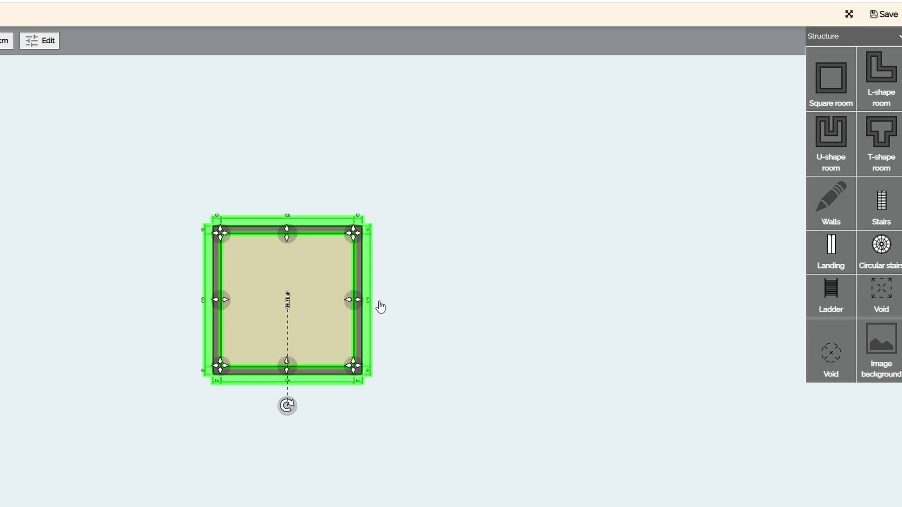
{"action": "left_click", "coordinate": [877, 34]}
{"action": "left_click", "coordinate": [843, 66]}
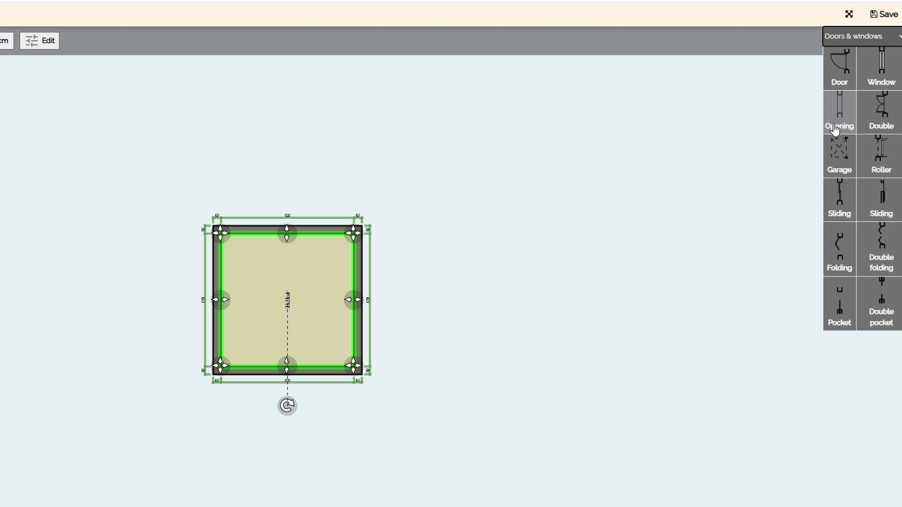
- Close the category palette, then reselect the room and reapply its rotation
{"action": "left_click", "coordinate": [885, 40]}
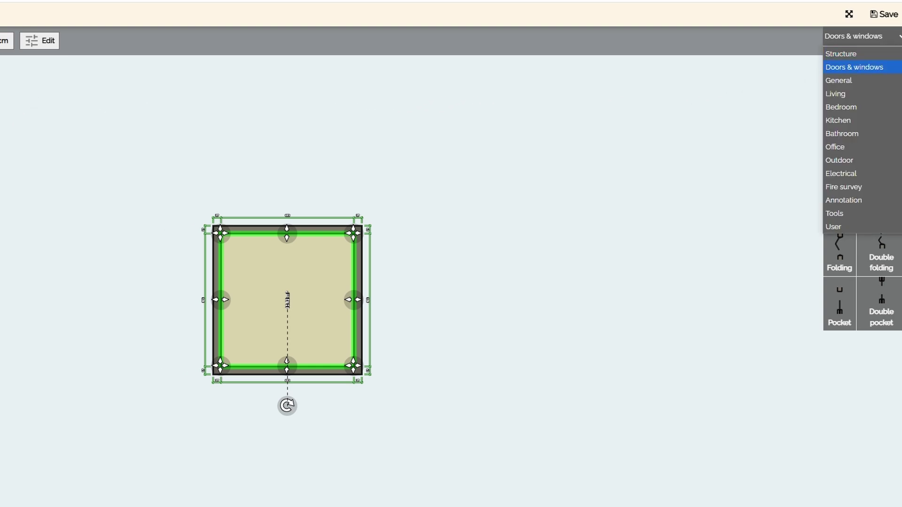
{"action": "left_click", "coordinate": [473, 270]}
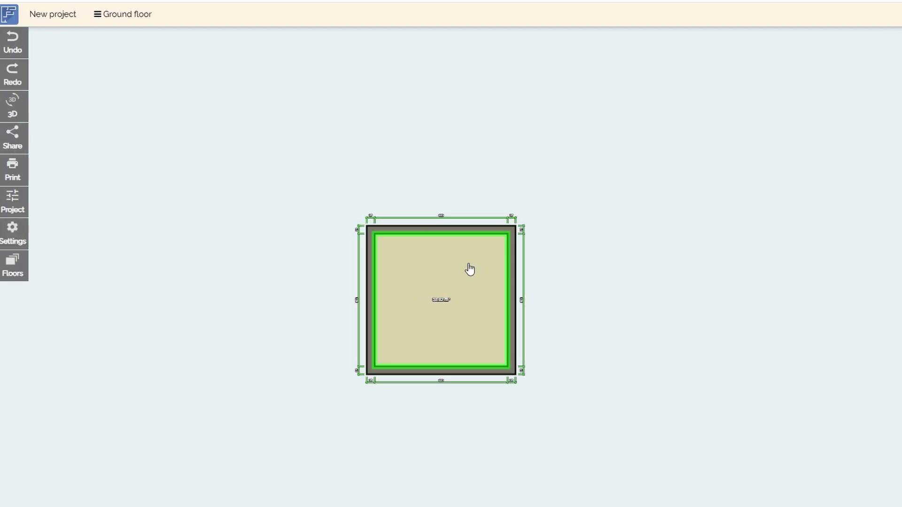
{"action": "left_click", "coordinate": [471, 268]}
{"action": "left_click", "coordinate": [26, 402]}
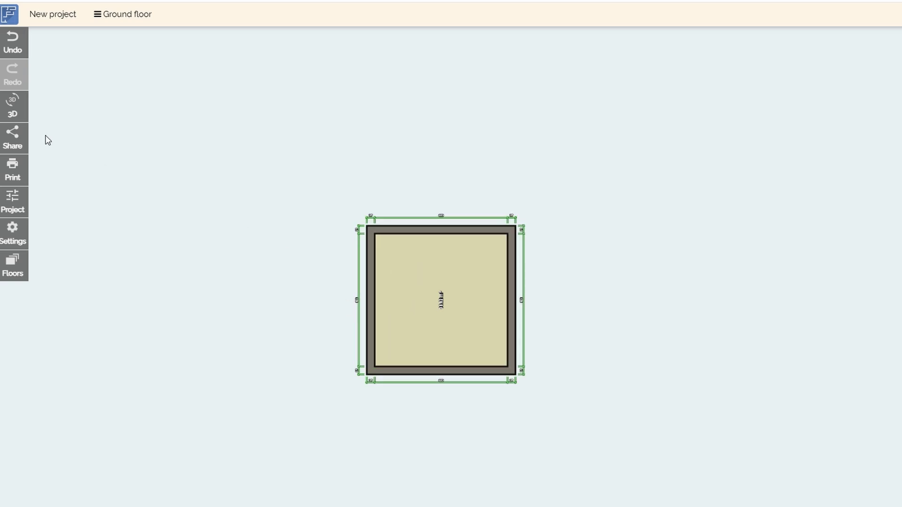
- Undo the recent rotation and wall edits, then reposition the room on the plan
{"action": "left_click", "coordinate": [15, 49]}
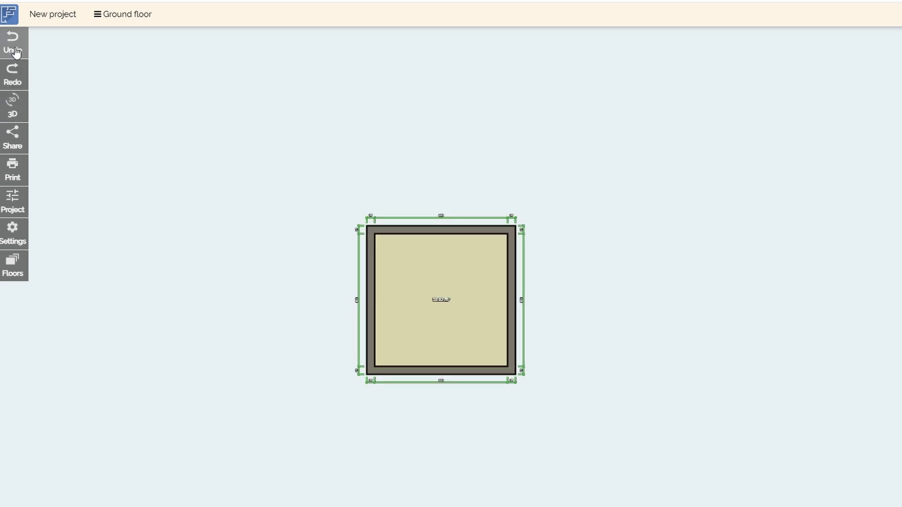
{"action": "left_click", "coordinate": [16, 53]}
{"action": "left_click", "coordinate": [14, 51]}
{"action": "left_click", "coordinate": [14, 52]}
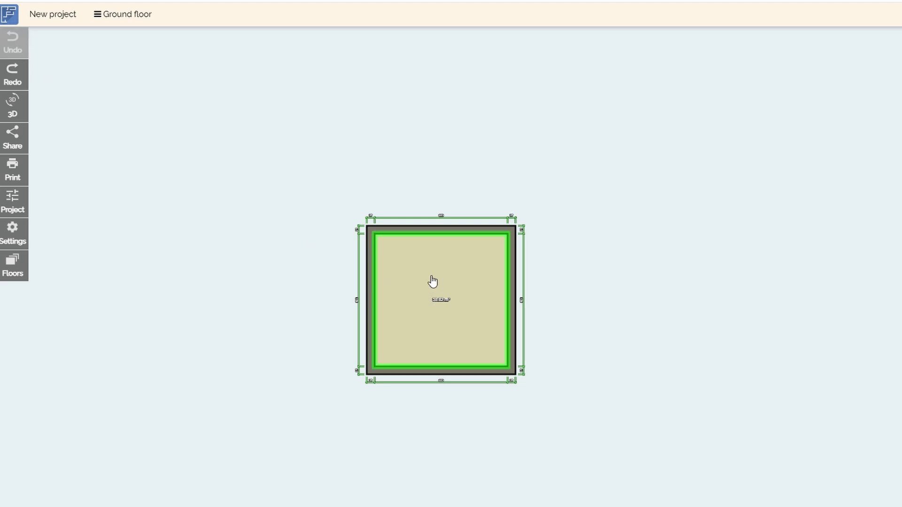
{"action": "mouse_move", "coordinate": [438, 266]}
{"action": "left_mouse_down"}
{"action": "mouse_move", "coordinate": [470, 259]}
{"action": "mouse_move", "coordinate": [459, 200]}
{"action": "left_mouse_up"}
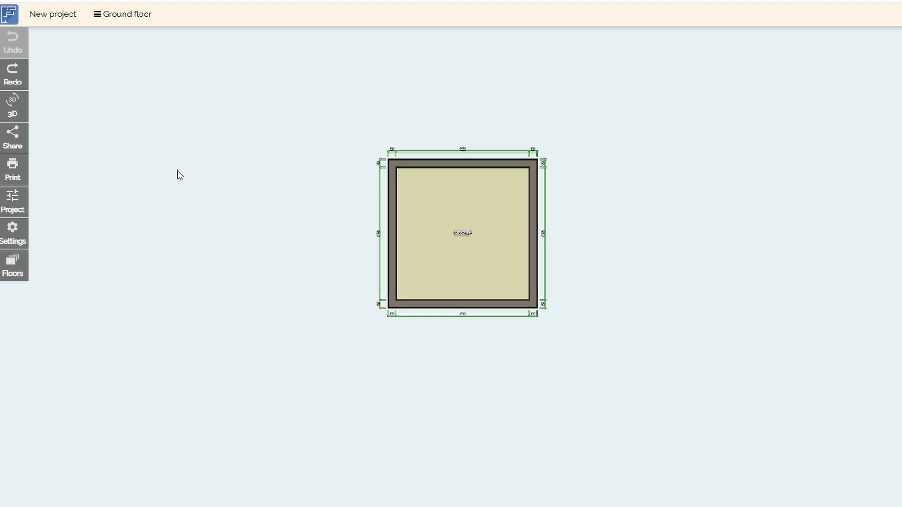
- View the room in 3D from elevated, top-down and side angles, then return to 2D
{"action": "left_click", "coordinate": [12, 106]}
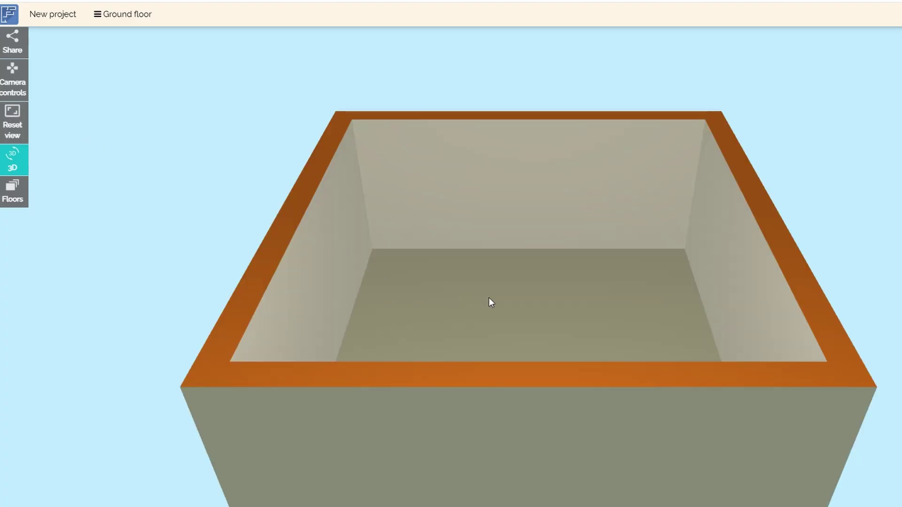
{"action": "scroll", "coordinate": [489, 301], "scroll_direction": "down", "scroll_amount": 2}
{"action": "scroll", "coordinate": [510, 293], "scroll_direction": "up", "scroll_amount": 2}
{"action": "scroll", "coordinate": [510, 292], "scroll_direction": "up", "scroll_amount": 1}
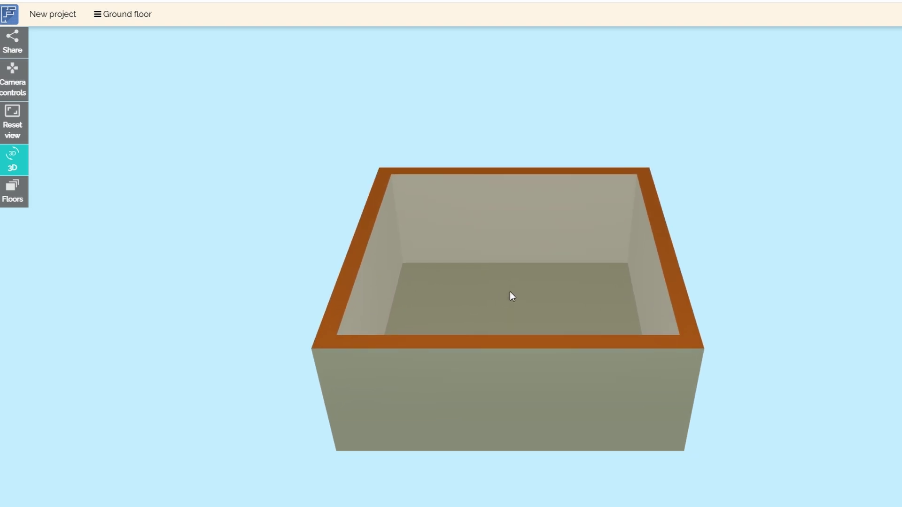
{"action": "mouse_move", "coordinate": [509, 291]}
{"action": "left_mouse_down"}
{"action": "mouse_move", "coordinate": [477, 291]}
{"action": "mouse_move", "coordinate": [347, 250]}
{"action": "mouse_move", "coordinate": [392, 159]}
{"action": "mouse_move", "coordinate": [433, 131]}
{"action": "left_mouse_up"}
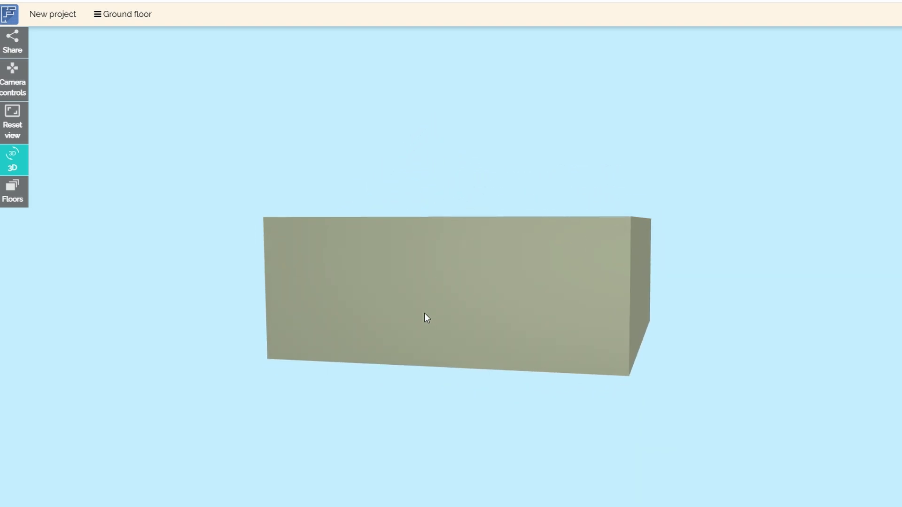
{"action": "mouse_move", "coordinate": [424, 318]}
{"action": "left_mouse_down"}
{"action": "mouse_move", "coordinate": [477, 187]}
{"action": "mouse_move", "coordinate": [463, 207]}
{"action": "mouse_move", "coordinate": [501, 275]}
{"action": "mouse_move", "coordinate": [702, 357]}
{"action": "mouse_move", "coordinate": [448, 288]}
{"action": "mouse_move", "coordinate": [613, 390]}
{"action": "mouse_move", "coordinate": [533, 306]}
{"action": "mouse_move", "coordinate": [766, 285]}
{"action": "mouse_move", "coordinate": [647, 328]}
{"action": "mouse_move", "coordinate": [519, 416]}
{"action": "mouse_move", "coordinate": [469, 433]}
{"action": "mouse_move", "coordinate": [602, 340]}
{"action": "mouse_move", "coordinate": [637, 330]}
{"action": "mouse_move", "coordinate": [681, 336]}
{"action": "left_mouse_up"}
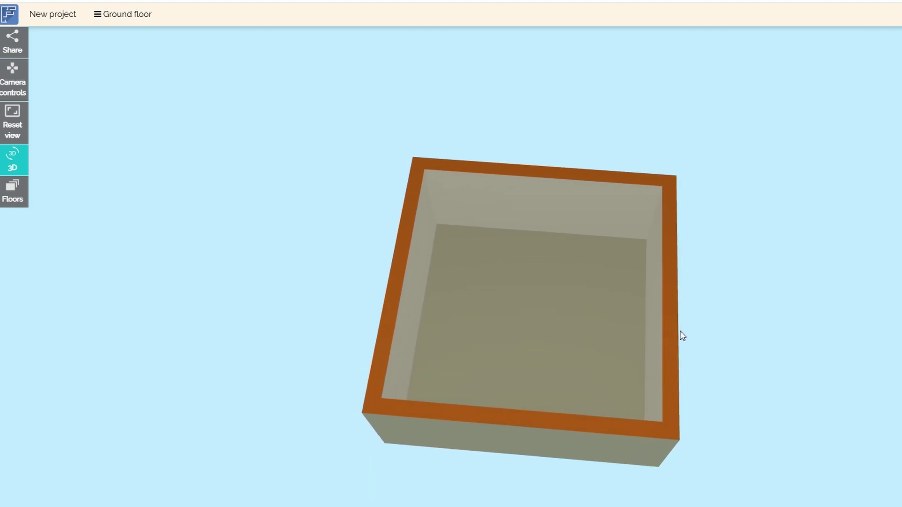
{"action": "scroll", "coordinate": [540, 319], "scroll_direction": "up", "scroll_amount": 3}
{"action": "scroll", "coordinate": [495, 332], "scroll_direction": "up", "scroll_amount": 5}
{"action": "scroll", "coordinate": [470, 286], "scroll_direction": "up", "scroll_amount": 2}
{"action": "left_click_drag", "start_coordinate": [470, 286], "coordinate": [548, 362]}
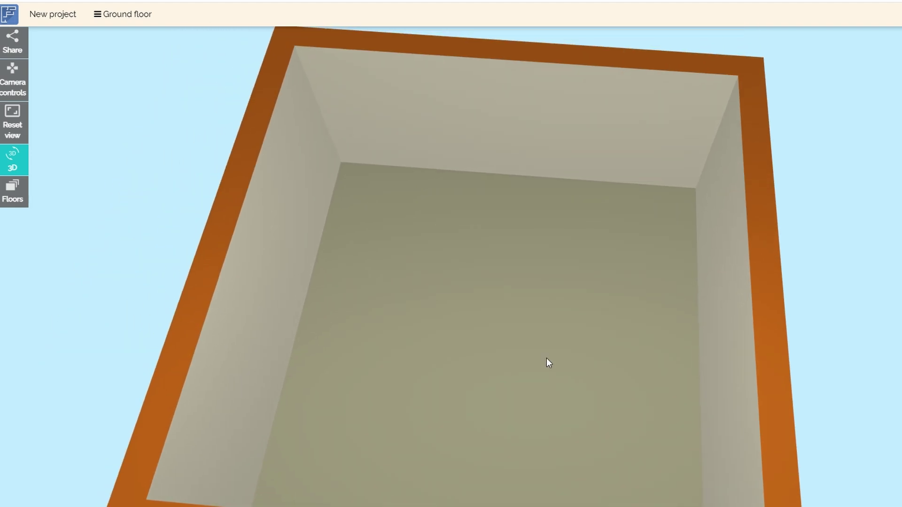
{"action": "scroll", "coordinate": [548, 362], "scroll_direction": "down", "scroll_amount": 3}
{"action": "scroll", "coordinate": [569, 329], "scroll_direction": "down", "scroll_amount": 3}
{"action": "scroll", "coordinate": [561, 316], "scroll_direction": "down", "scroll_amount": 2}
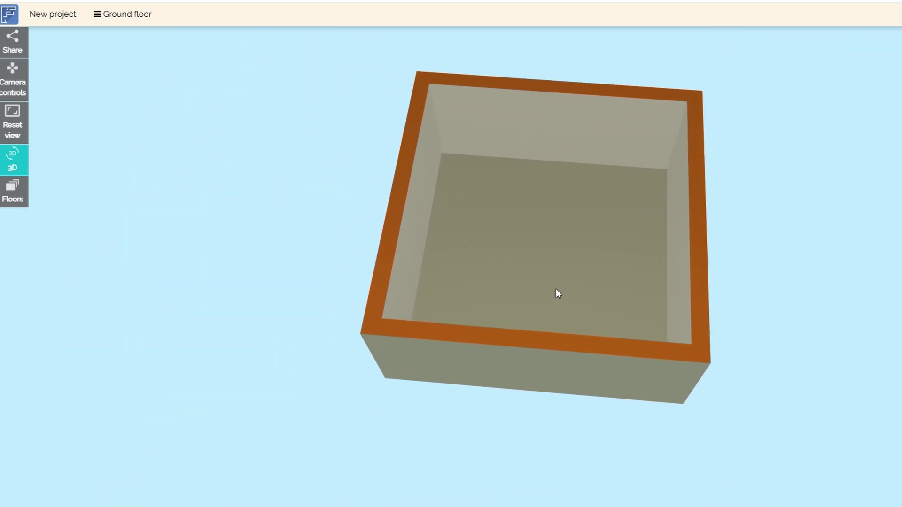
{"action": "mouse_move", "coordinate": [557, 289]}
{"action": "left_mouse_down"}
{"action": "mouse_move", "coordinate": [552, 326]}
{"action": "mouse_move", "coordinate": [546, 324]}
{"action": "mouse_move", "coordinate": [583, 210]}
{"action": "mouse_move", "coordinate": [587, 98]}
{"action": "mouse_move", "coordinate": [451, 113]}
{"action": "mouse_move", "coordinate": [201, 176]}
{"action": "mouse_move", "coordinate": [431, 244]}
{"action": "mouse_move", "coordinate": [538, 300]}
{"action": "mouse_move", "coordinate": [259, 252]}
{"action": "mouse_move", "coordinate": [528, 303]}
{"action": "mouse_move", "coordinate": [469, 318]}
{"action": "mouse_move", "coordinate": [370, 369]}
{"action": "mouse_move", "coordinate": [292, 443]}
{"action": "mouse_move", "coordinate": [537, 316]}
{"action": "mouse_move", "coordinate": [338, 378]}
{"action": "mouse_move", "coordinate": [321, 162]}
{"action": "mouse_move", "coordinate": [409, 44]}
{"action": "mouse_move", "coordinate": [491, 172]}
{"action": "mouse_move", "coordinate": [30, 165]}
{"action": "left_mouse_up"}
{"action": "left_click", "coordinate": [17, 169]}
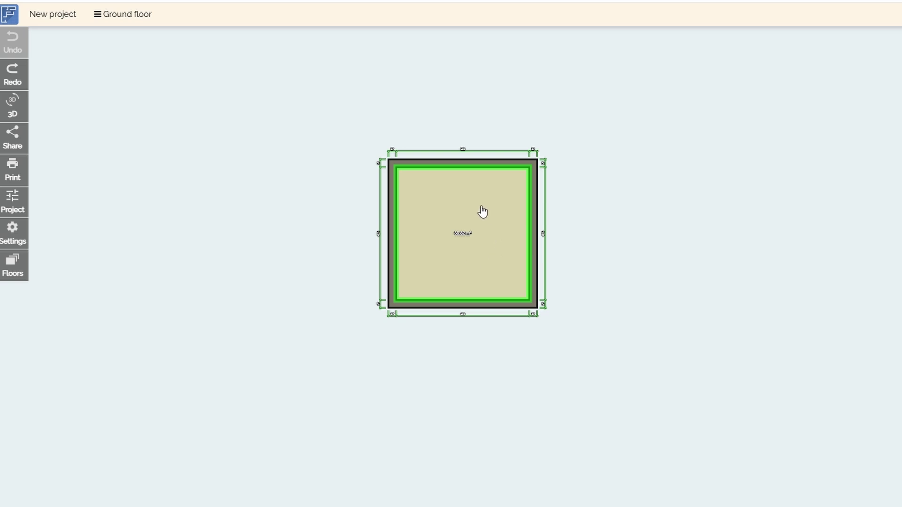
- Delete the old room and place a new Square room on the plan
{"action": "left_click", "coordinate": [481, 210]}
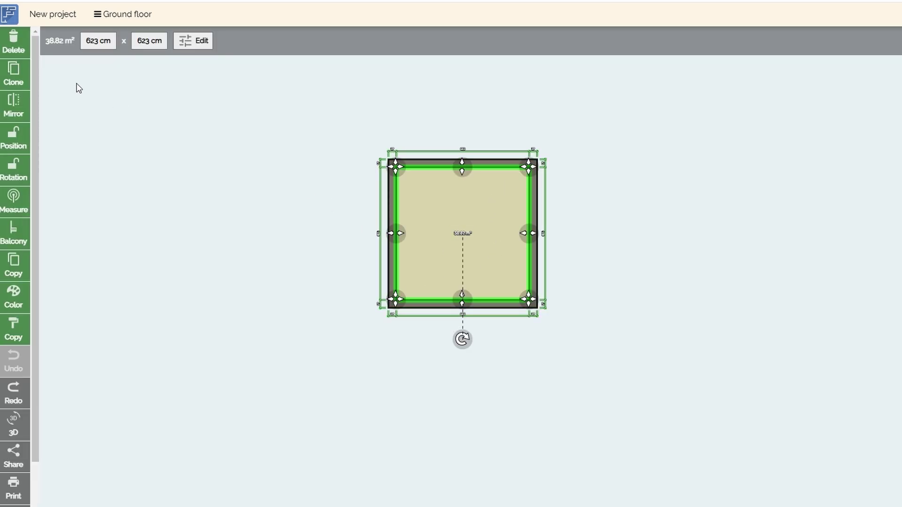
{"action": "key", "text": "Delete"}
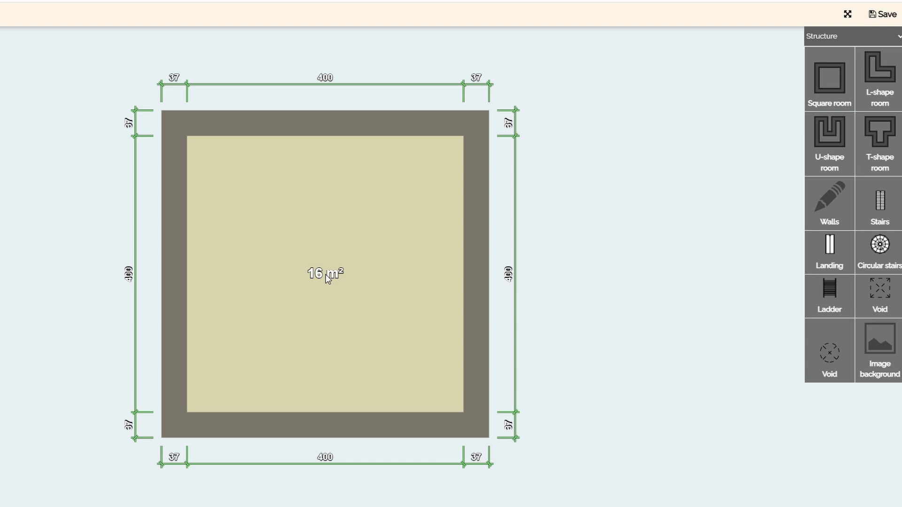
{"action": "left_click", "coordinate": [326, 277]}
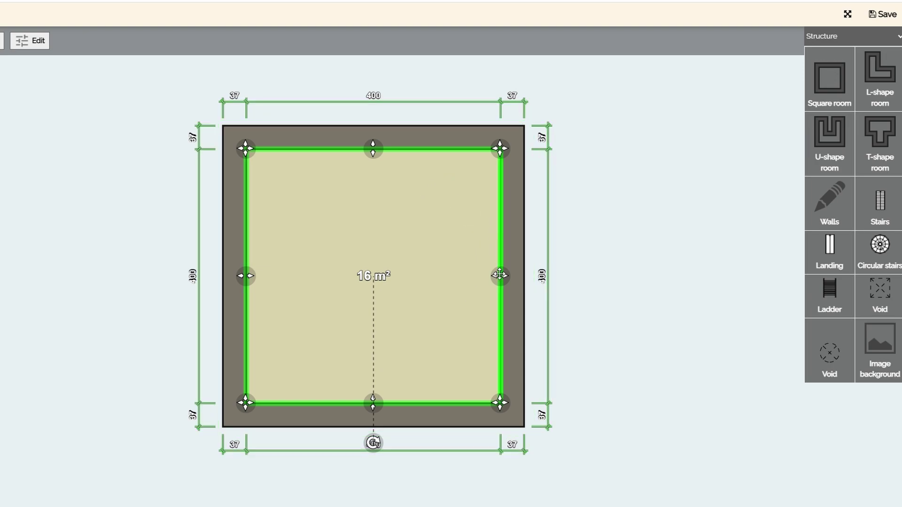
- Resize the new room to 650 cm wide and slightly shallower, keeping the top wall level
{"action": "left_click_drag", "start_coordinate": [500, 275], "coordinate": [516, 275]}
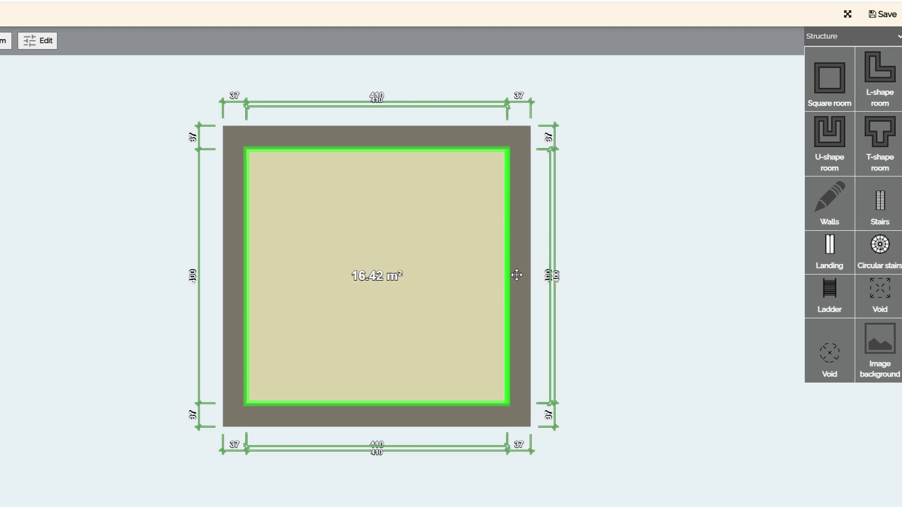
{"action": "left_click_drag", "start_coordinate": [503, 147], "coordinate": [507, 52]}
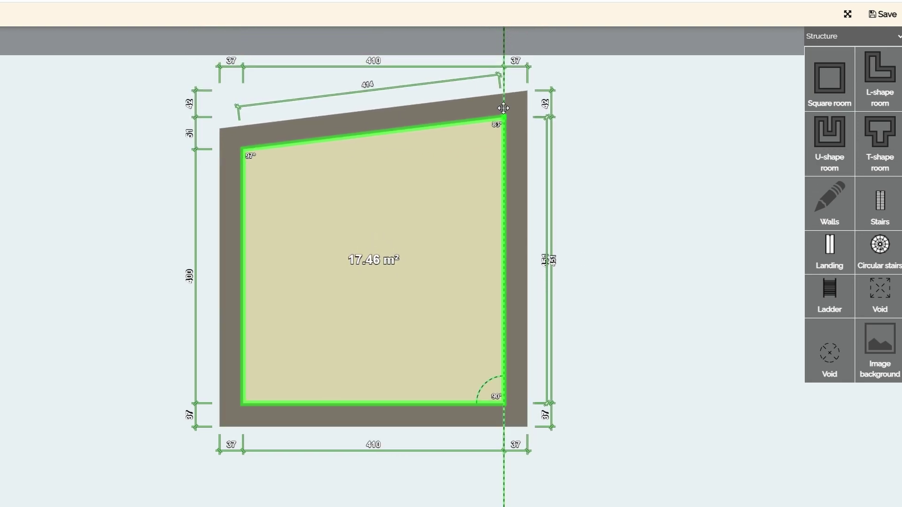
{"action": "left_click_drag", "start_coordinate": [507, 52], "coordinate": [502, 146]}
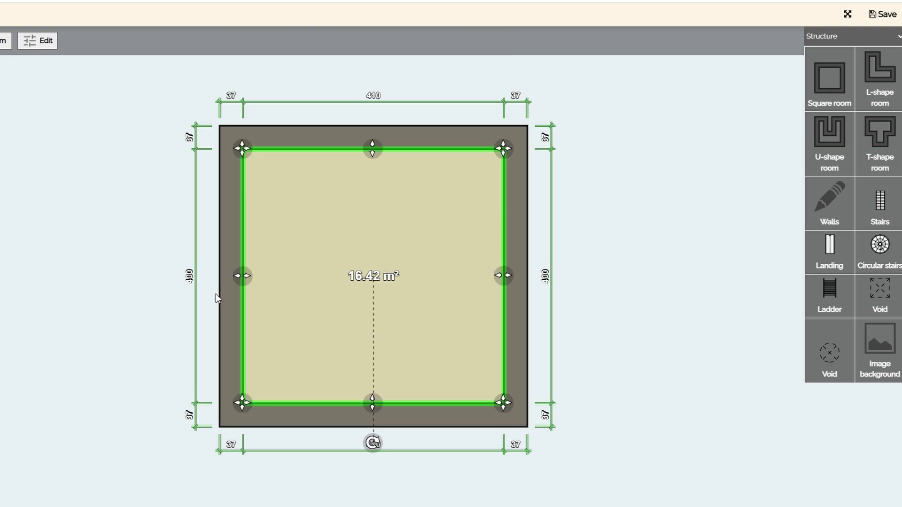
{"action": "left_click_drag", "start_coordinate": [242, 275], "coordinate": [89, 284]}
{"action": "scroll", "coordinate": [409, 315], "scroll_direction": "down", "scroll_amount": 3}
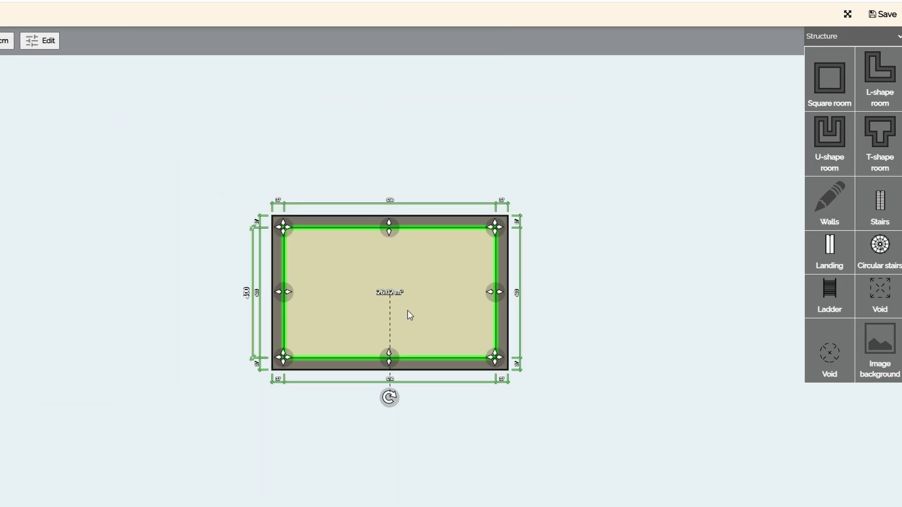
{"action": "mouse_move", "coordinate": [389, 358]}
{"action": "left_mouse_down"}
{"action": "mouse_move", "coordinate": [393, 300]}
{"action": "mouse_move", "coordinate": [396, 387]}
{"action": "left_mouse_up"}
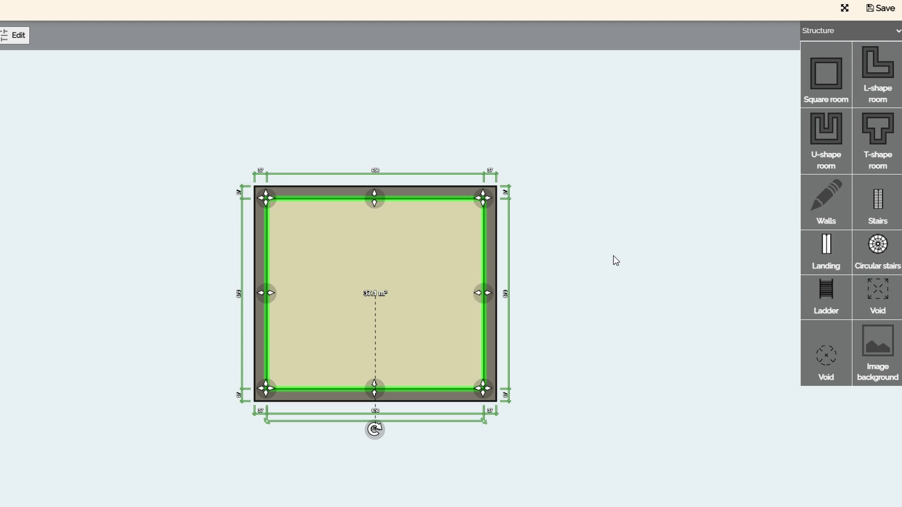
{"action": "scroll", "coordinate": [367, 298], "scroll_direction": "up", "scroll_amount": 1}
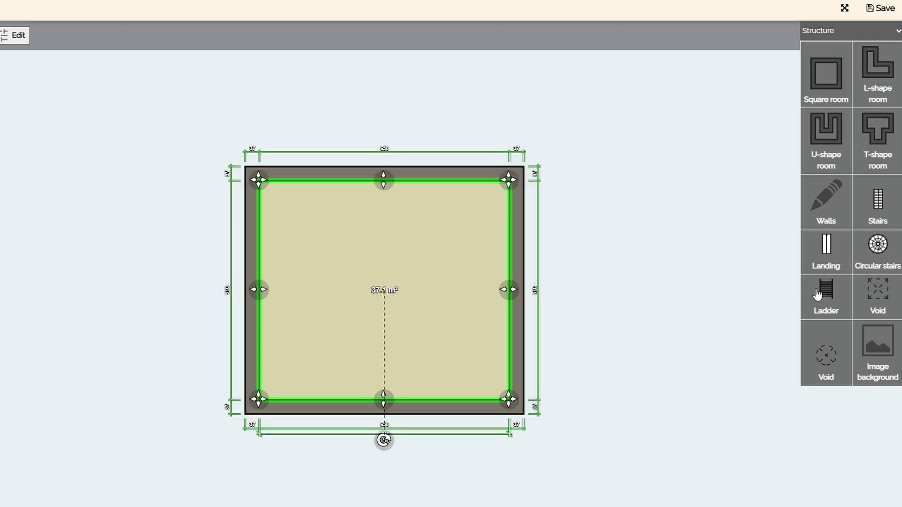
- Add a wall in the room, align its right end with the outer wall, and extend it left
{"action": "left_click", "coordinate": [828, 205]}
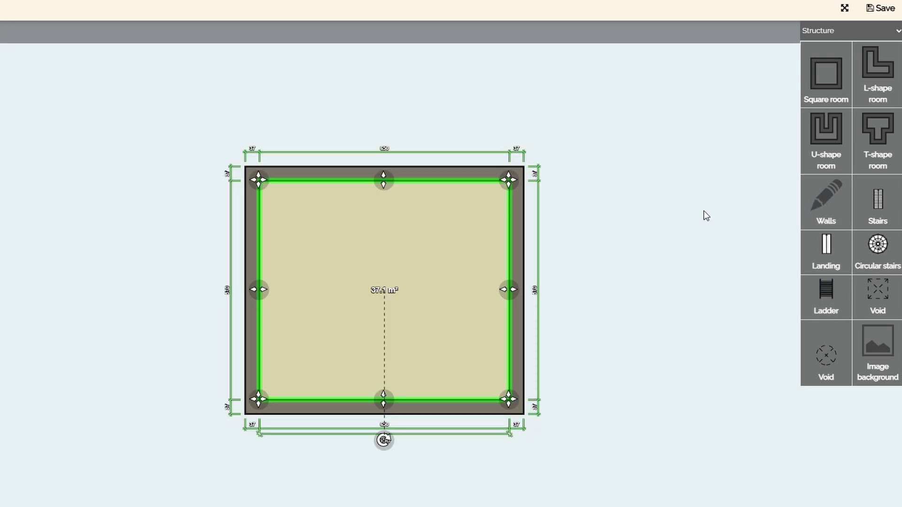
{"action": "mouse_move", "coordinate": [805, 196]}
{"action": "left_mouse_down"}
{"action": "mouse_move", "coordinate": [440, 259]}
{"action": "mouse_move", "coordinate": [455, 294]}
{"action": "left_mouse_up"}
{"action": "scroll", "coordinate": [456, 293], "scroll_direction": "up", "scroll_amount": 2}
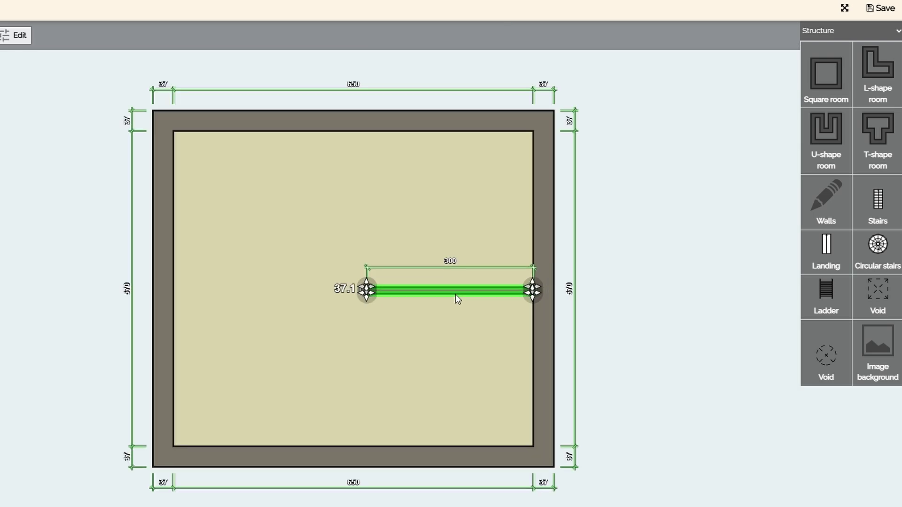
{"action": "scroll", "coordinate": [455, 294], "scroll_direction": "up", "scroll_amount": 1}
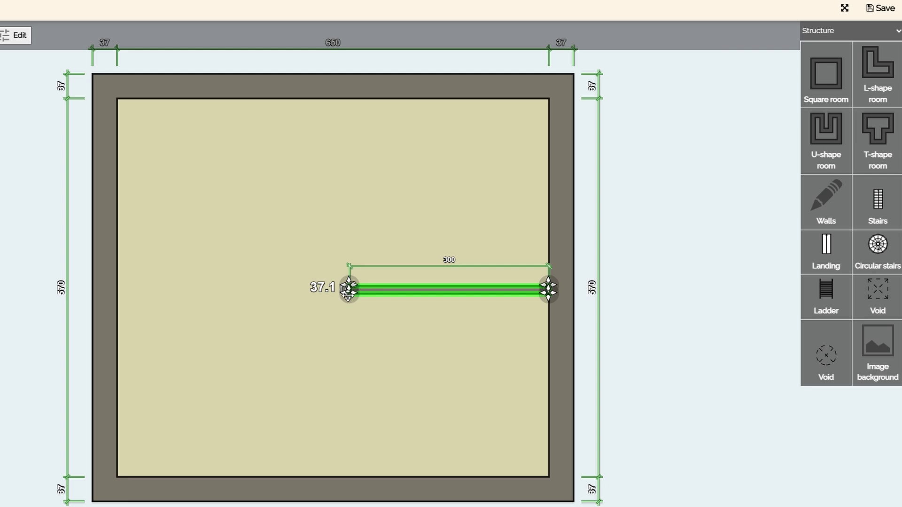
{"action": "left_click_drag", "start_coordinate": [349, 288], "coordinate": [205, 288]}
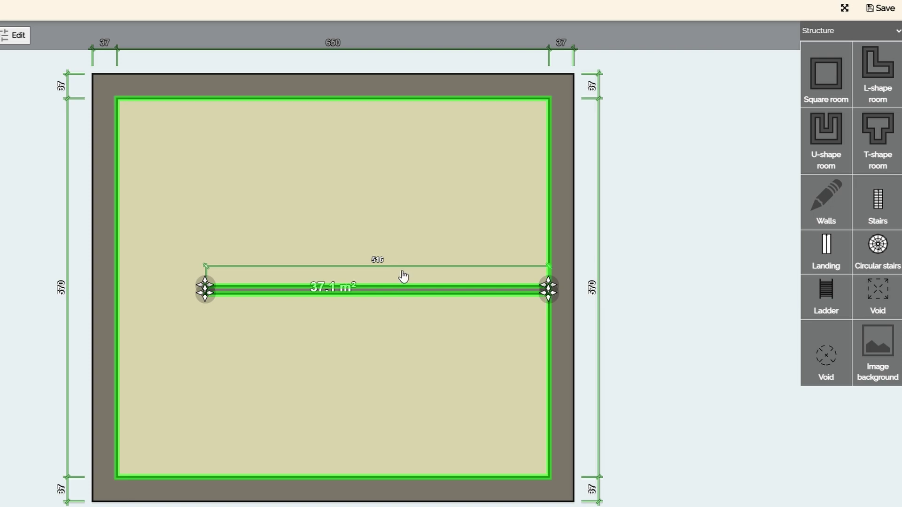
{"action": "scroll", "coordinate": [404, 260], "scroll_direction": "down", "scroll_amount": 2}
{"action": "scroll", "coordinate": [257, 358], "scroll_direction": "up", "scroll_amount": 1}
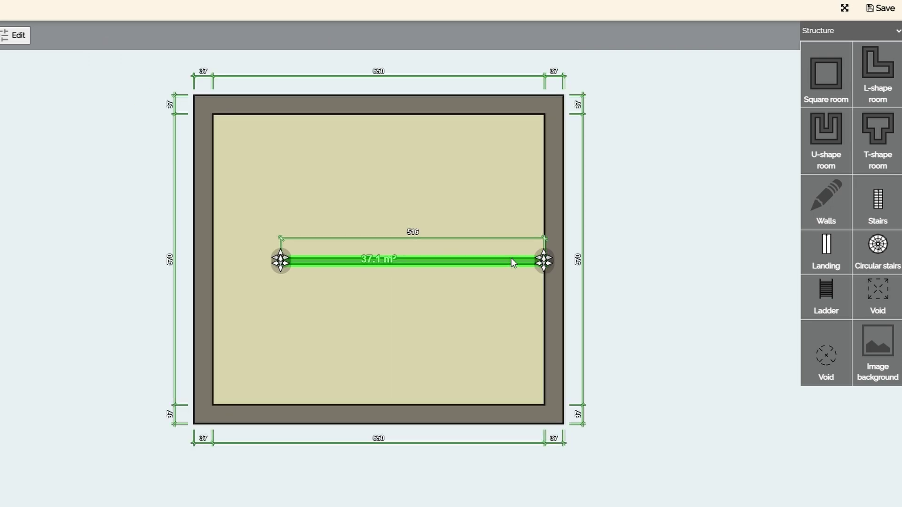
{"action": "mouse_move", "coordinate": [543, 258]}
{"action": "left_mouse_down"}
{"action": "mouse_move", "coordinate": [541, 213]}
{"action": "mouse_move", "coordinate": [543, 259]}
{"action": "left_mouse_up"}
{"action": "left_click_drag", "start_coordinate": [280, 261], "coordinate": [296, 260]}
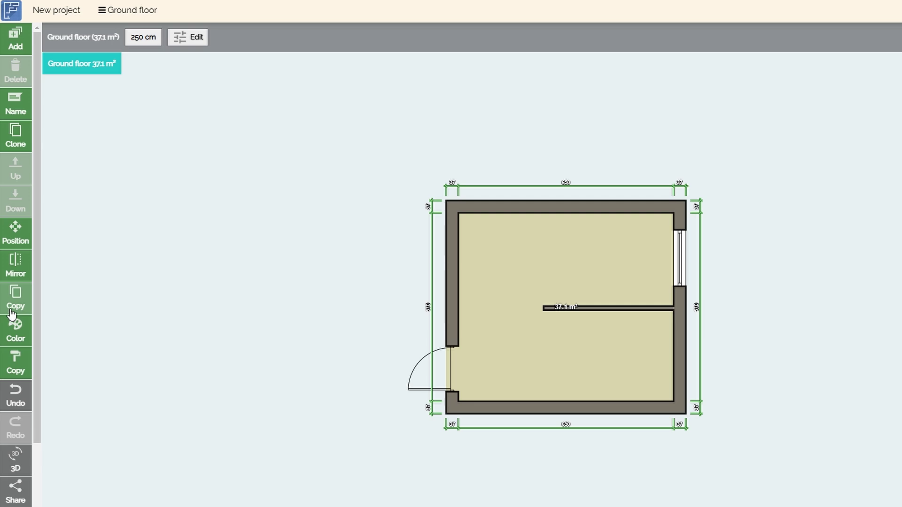
- Add a 1st floor level and place straight stairs in the ground floor's top-left corner
{"action": "left_click", "coordinate": [15, 39]}
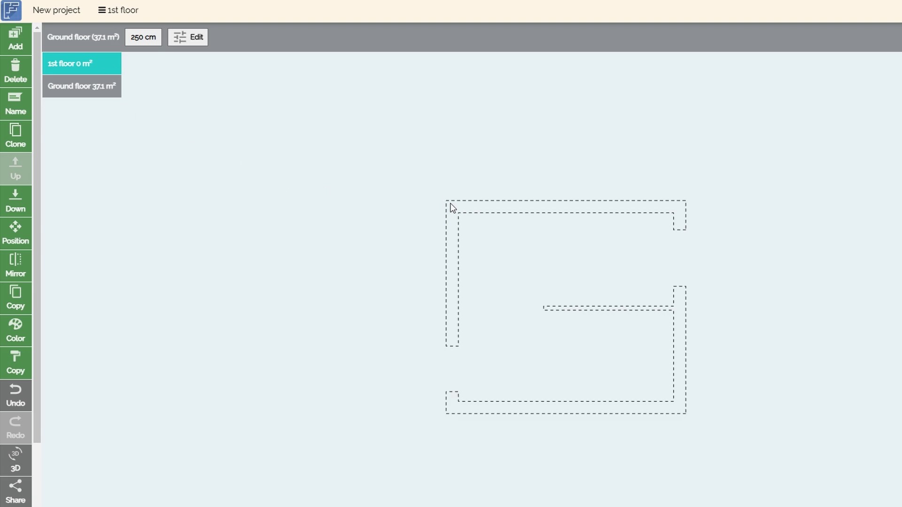
{"action": "left_click", "coordinate": [90, 91]}
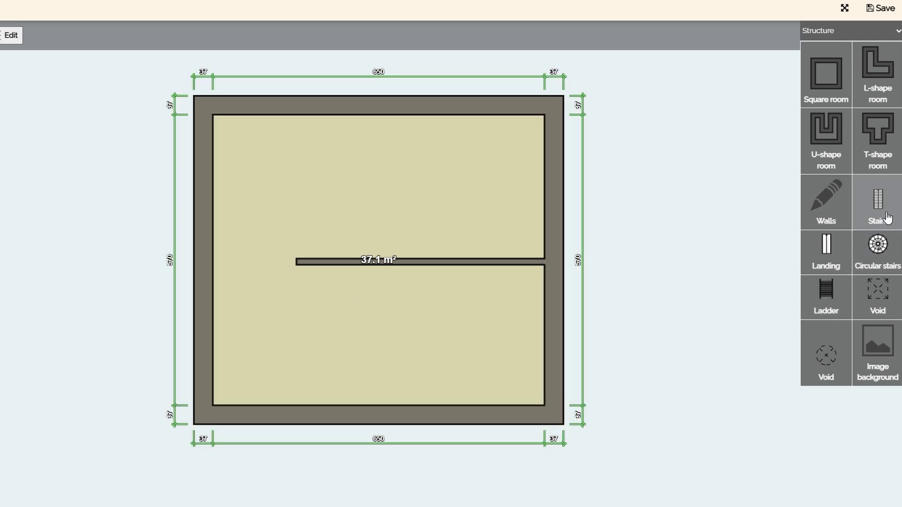
{"action": "left_click_drag", "start_coordinate": [887, 209], "coordinate": [876, 205]}
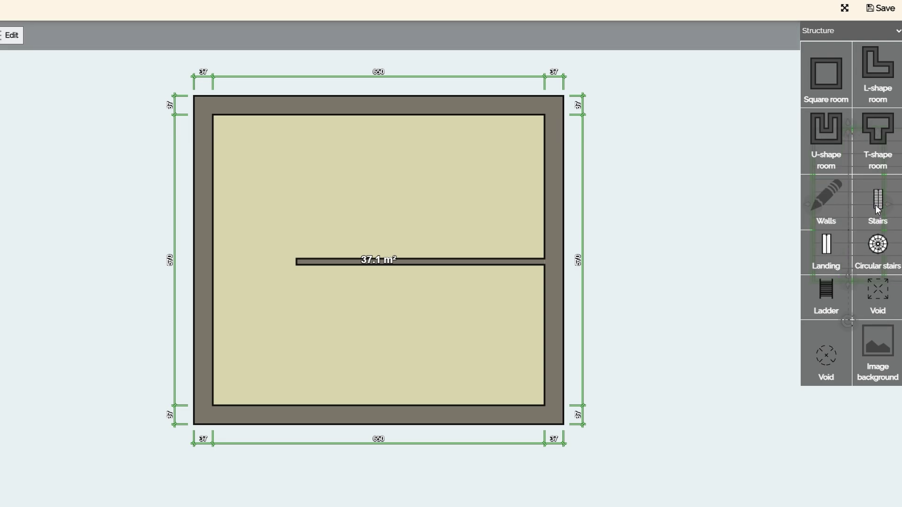
{"action": "mouse_move", "coordinate": [875, 204]}
{"action": "left_mouse_down"}
{"action": "mouse_move", "coordinate": [316, 278]}
{"action": "mouse_move", "coordinate": [249, 197]}
{"action": "left_mouse_up"}
{"action": "left_click", "coordinate": [310, 262]}
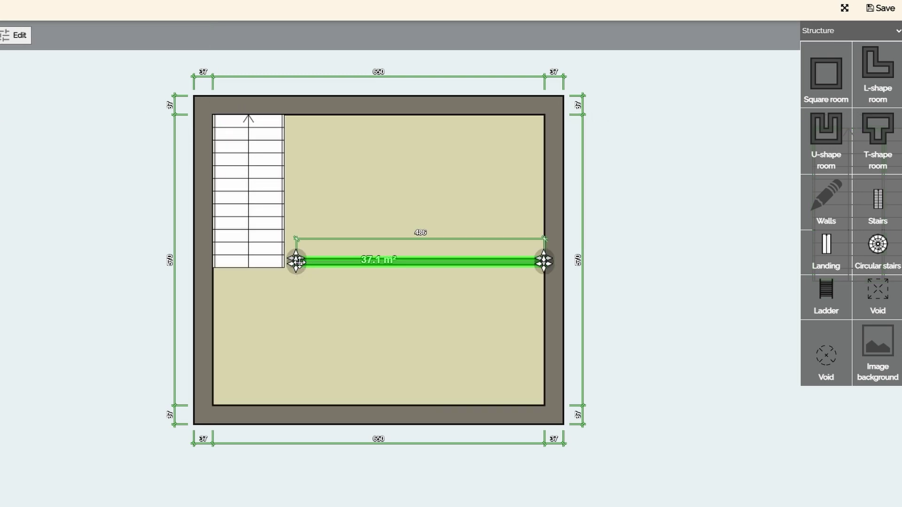
- Shorten the interior wall from its left end and deselect the stairs
{"action": "left_click_drag", "start_coordinate": [296, 261], "coordinate": [352, 263]}
{"action": "left_click", "coordinate": [248, 214]}
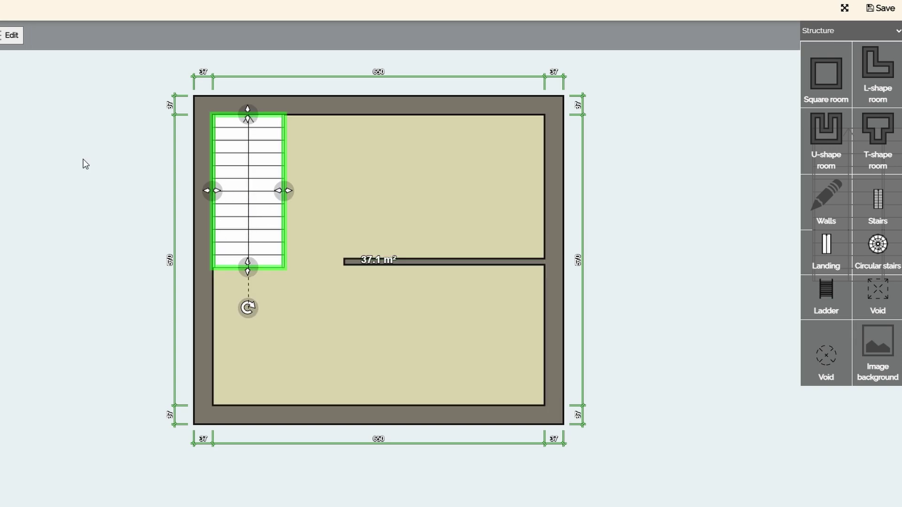
{"action": "key", "text": "Escape"}
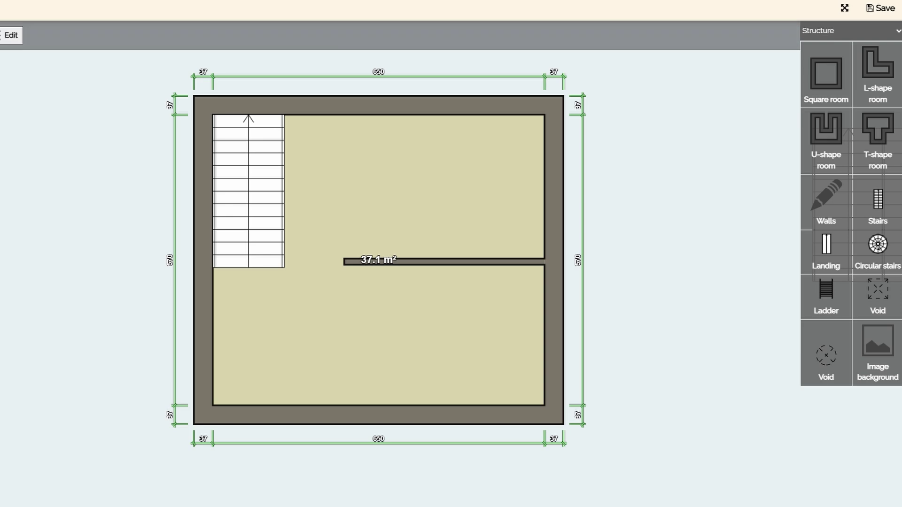
- Confirm the ground floor settings unchanged, keeping the 274 cm height
{"action": "left_click", "coordinate": [12, 37]}
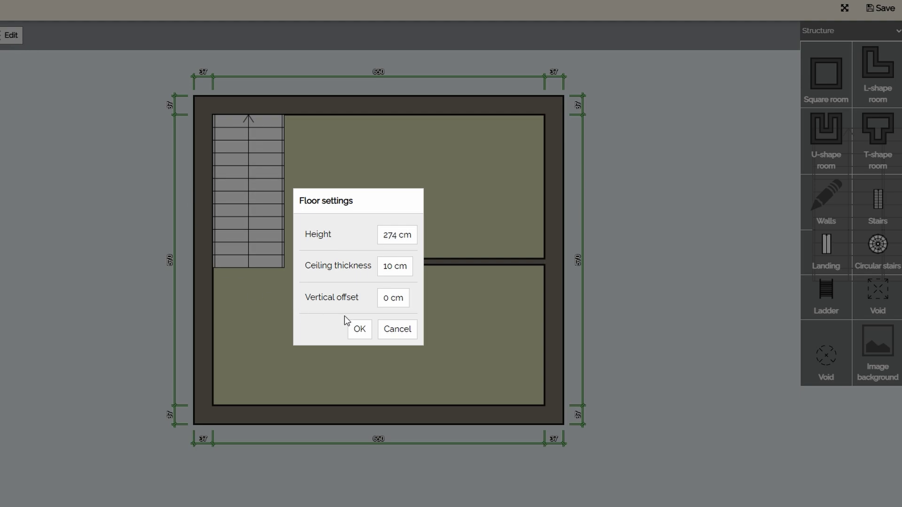
{"action": "left_click", "coordinate": [359, 328]}
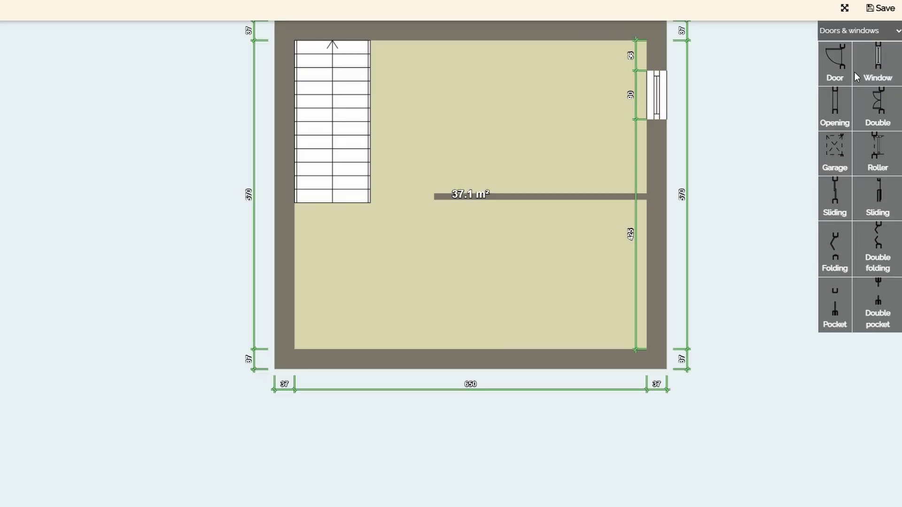
- Place a window on the right wall and lengthen it to 171
{"action": "left_click_drag", "start_coordinate": [870, 64], "coordinate": [692, 104]}
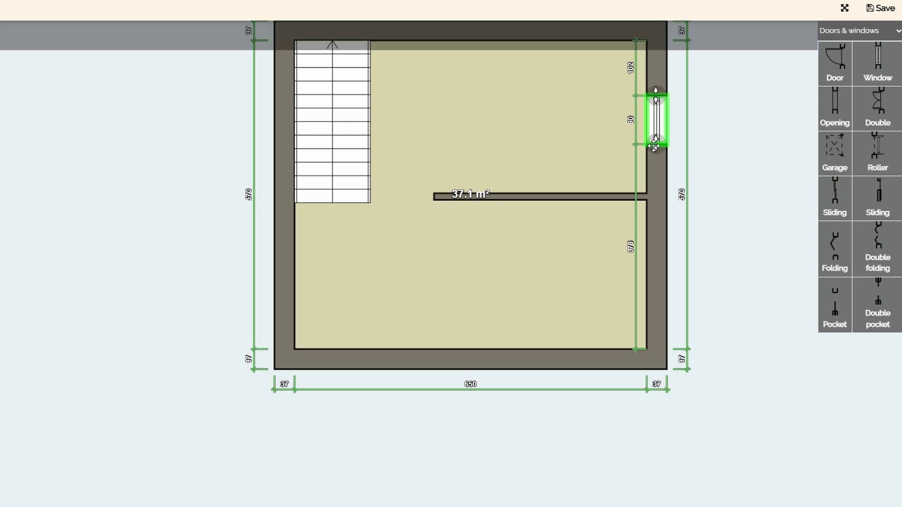
{"action": "left_click_drag", "start_coordinate": [655, 148], "coordinate": [656, 167]}
{"action": "left_click_drag", "start_coordinate": [655, 95], "coordinate": [660, 55]}
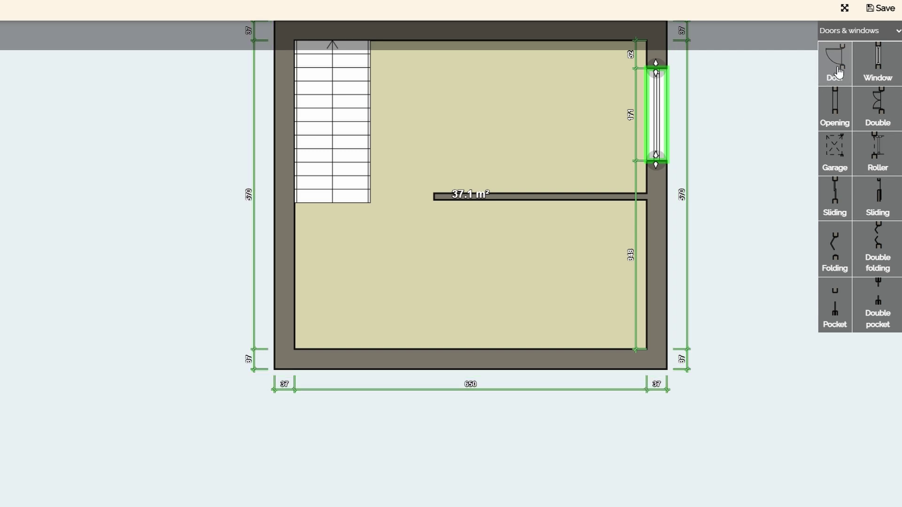
- Add a front door on the lower left wall and widen it downward
{"action": "mouse_move", "coordinate": [832, 74]}
{"action": "left_mouse_down"}
{"action": "mouse_move", "coordinate": [315, 258]}
{"action": "mouse_move", "coordinate": [291, 256]}
{"action": "left_mouse_up"}
{"action": "left_click_drag", "start_coordinate": [283, 294], "coordinate": [282, 316]}
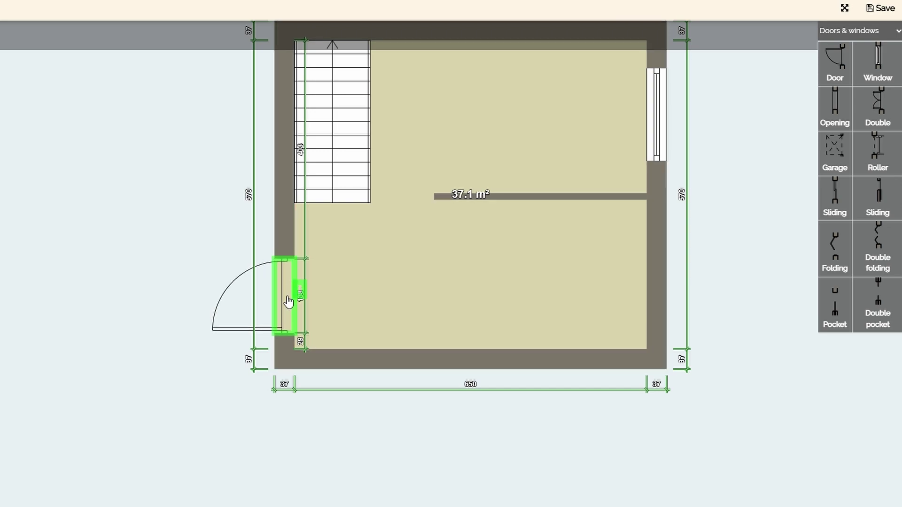
{"action": "left_click", "coordinate": [288, 301]}
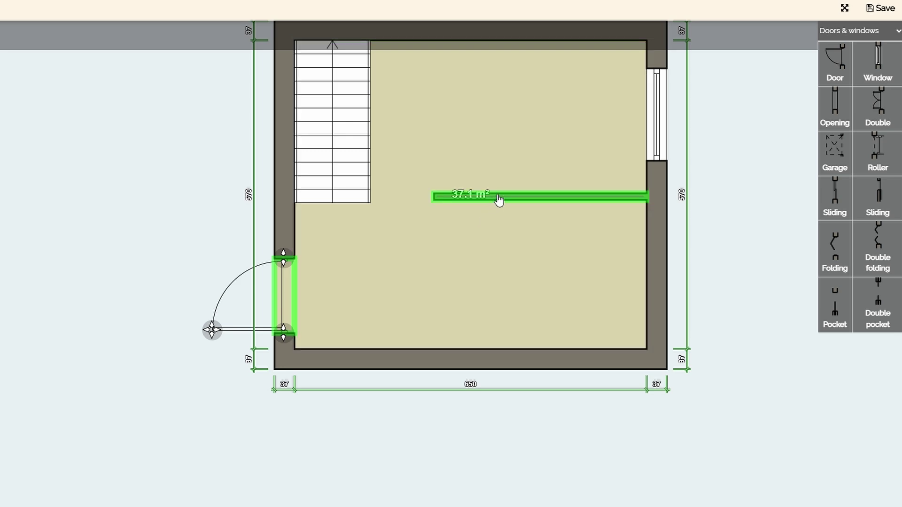
- Try shifting the partition wall, leaving it joined to the right outer wall
{"action": "left_click", "coordinate": [514, 200]}
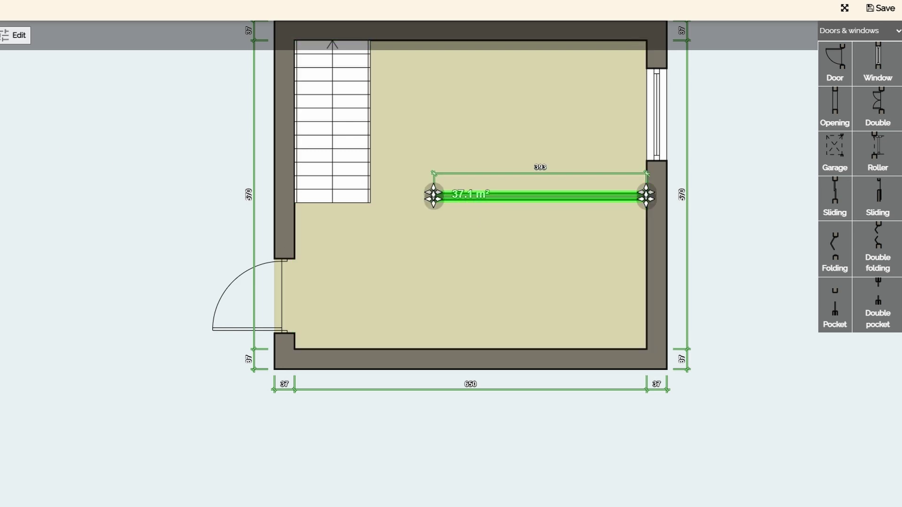
{"action": "left_click_drag", "start_coordinate": [495, 194], "coordinate": [558, 202]}
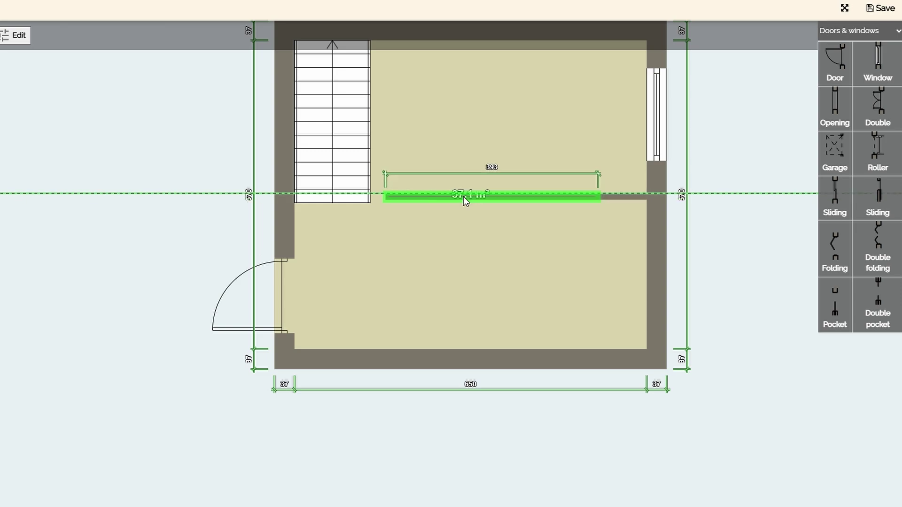
{"action": "left_click_drag", "start_coordinate": [558, 202], "coordinate": [464, 199]}
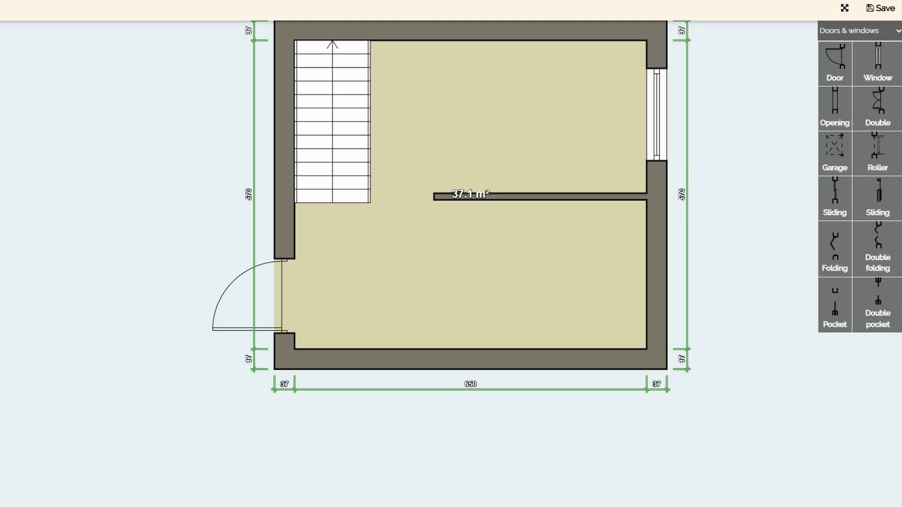
{"action": "left_click", "coordinate": [899, 32]}
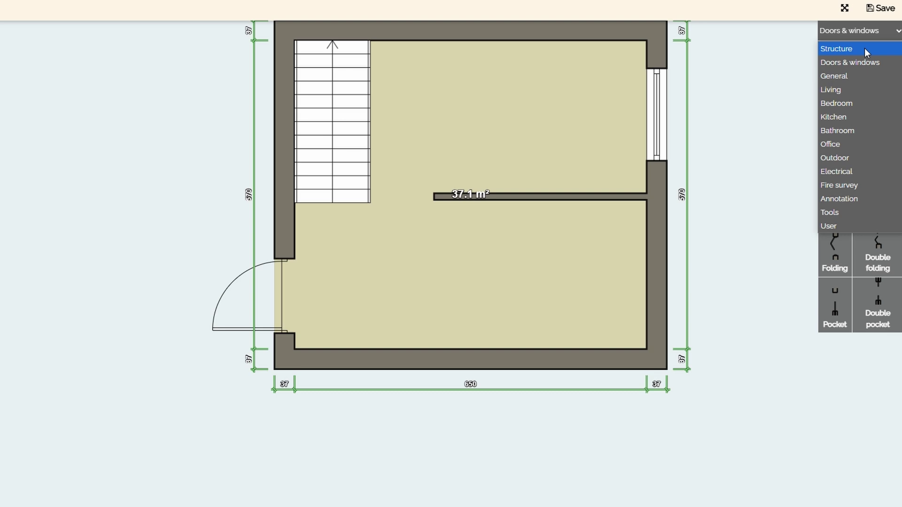
- Switch the catalogue to Structure and select the top wall
{"action": "left_click", "coordinate": [864, 48]}
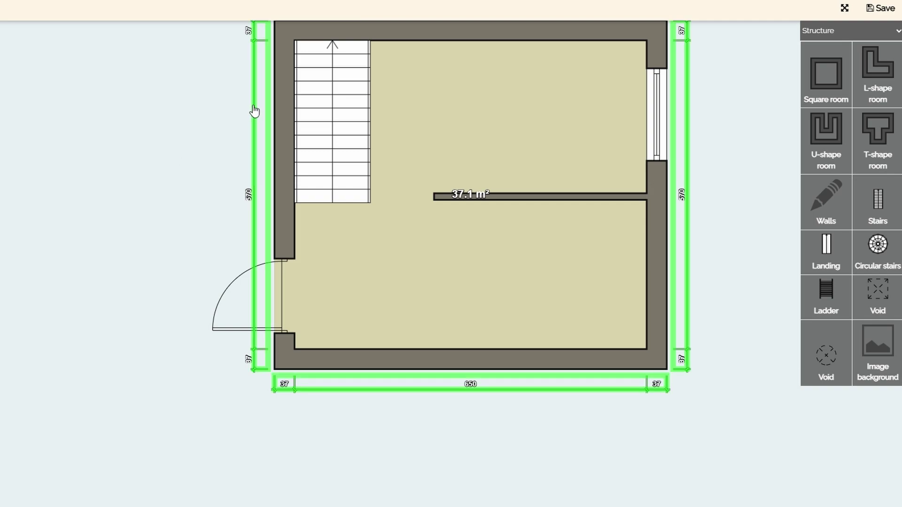
{"action": "scroll", "coordinate": [422, 175], "scroll_direction": "down", "scroll_amount": 3}
{"action": "scroll", "coordinate": [430, 176], "scroll_direction": "up", "scroll_amount": 2}
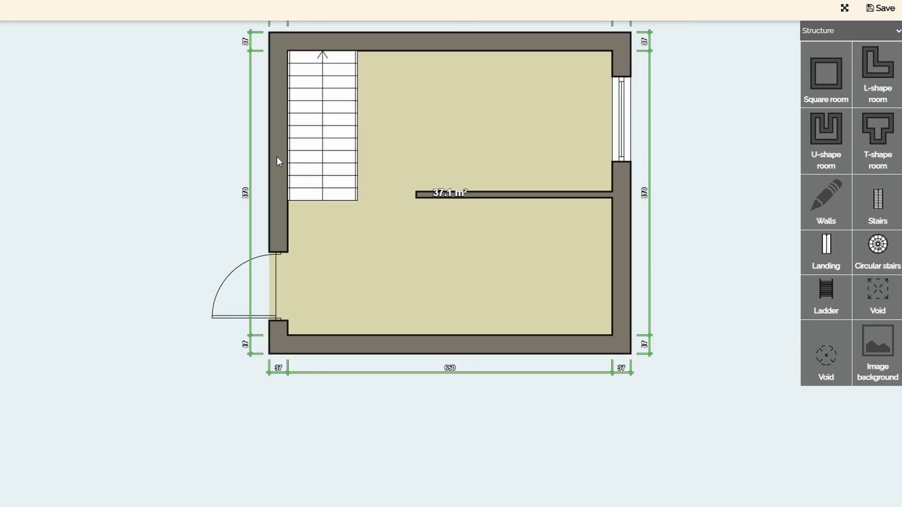
{"action": "left_click", "coordinate": [451, 41]}
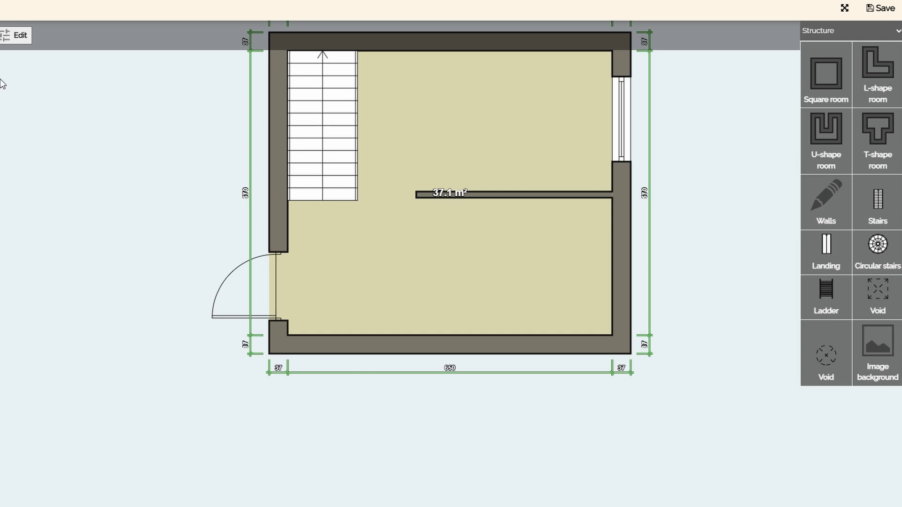
{"action": "key", "text": "Escape"}
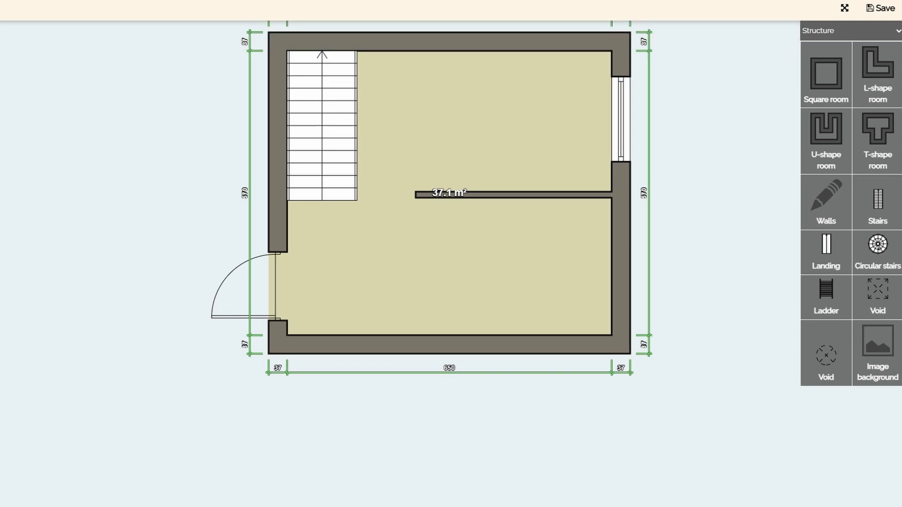
{"action": "left_click", "coordinate": [326, 41]}
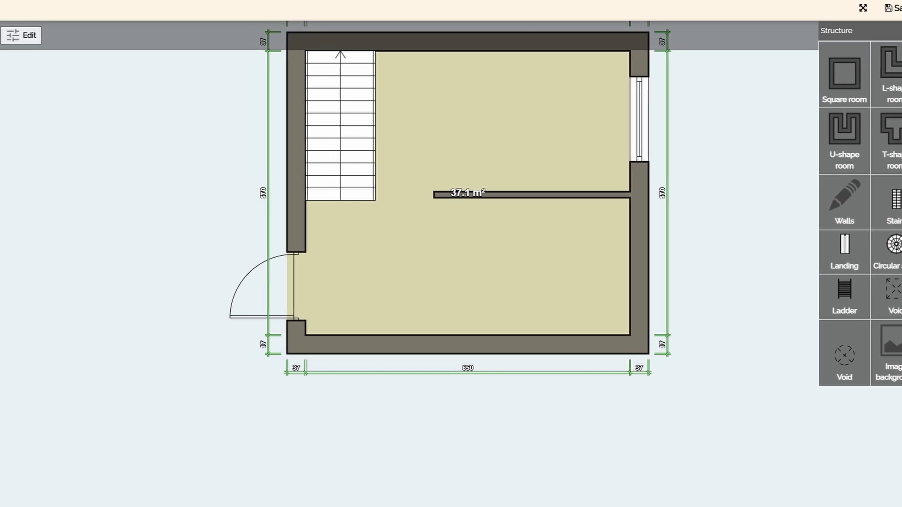
- Change the ground floor height to 300 cm in Floor settings, then clear the selection
{"action": "left_click", "coordinate": [29, 36]}
{"action": "left_click", "coordinate": [435, 231]}
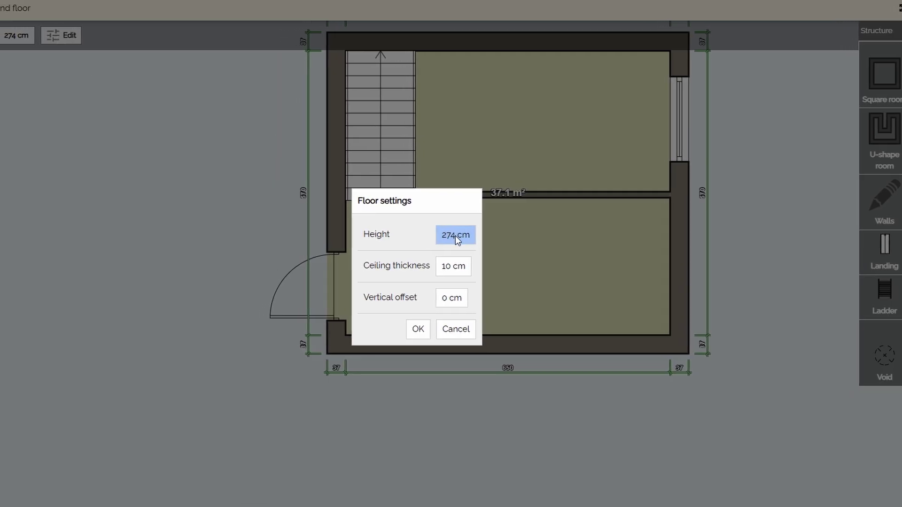
{"action": "type", "text": "30"}
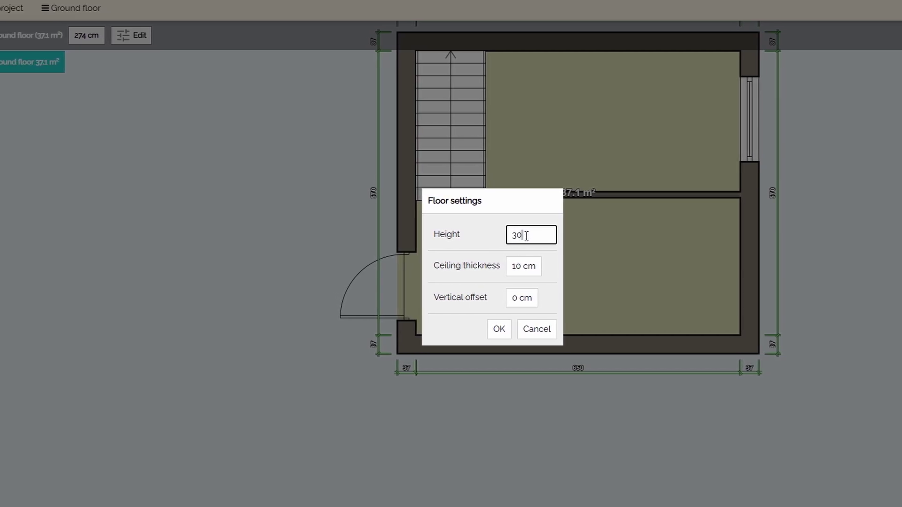
{"action": "left_click", "coordinate": [519, 302]}
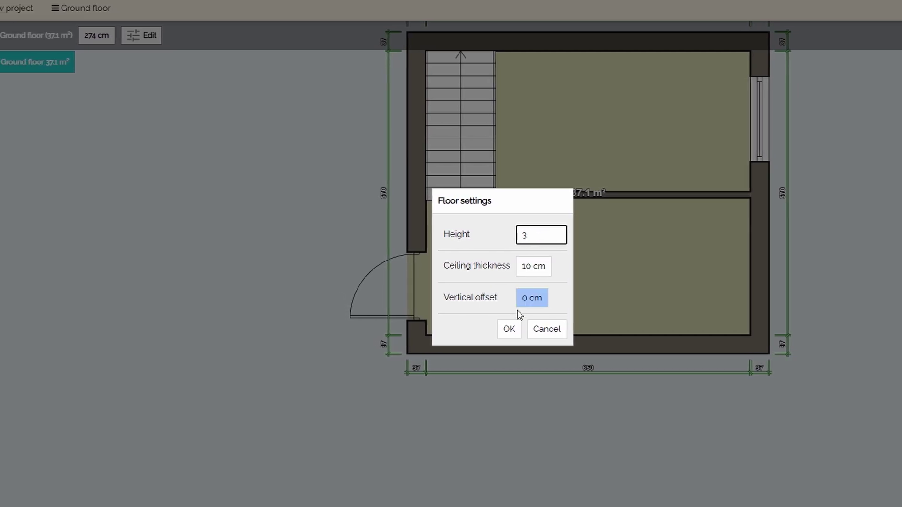
{"action": "left_click", "coordinate": [513, 329]}
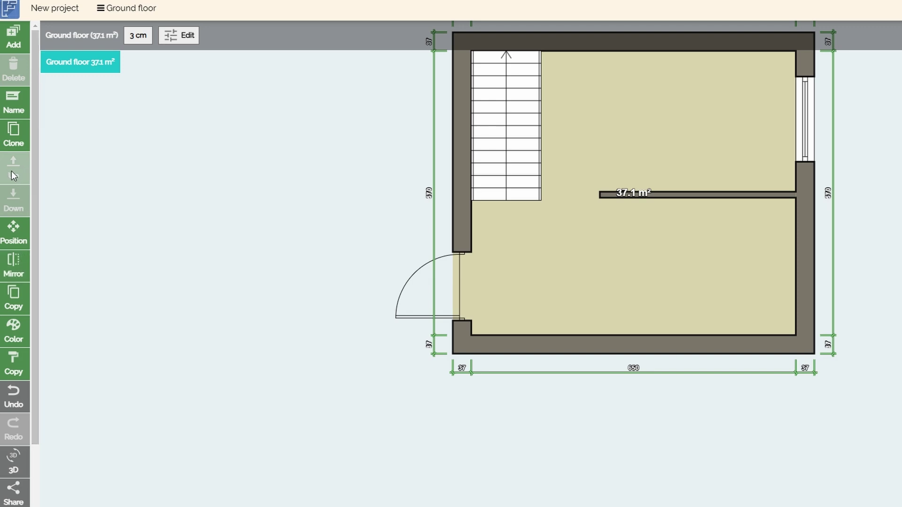
{"action": "scroll", "coordinate": [11, 172], "scroll_direction": "down", "scroll_amount": 2}
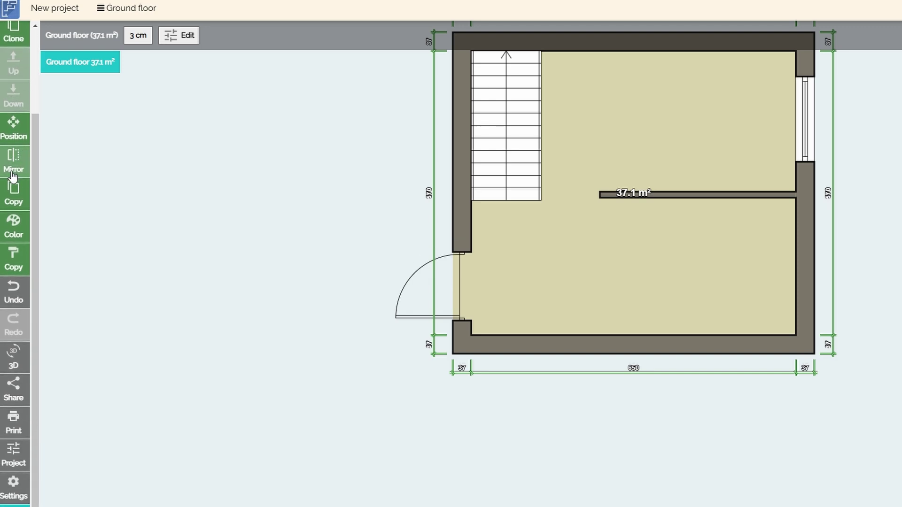
{"action": "left_click", "coordinate": [102, 18]}
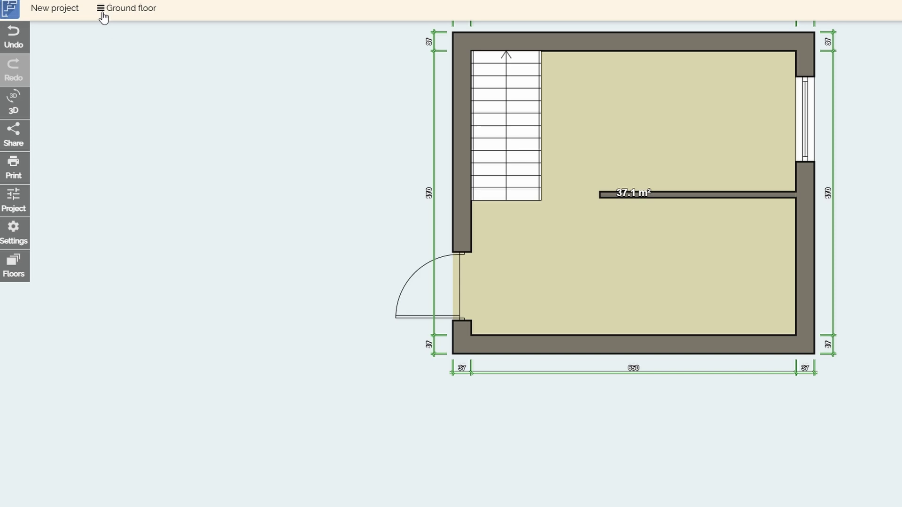
{"action": "left_click", "coordinate": [104, 17]}
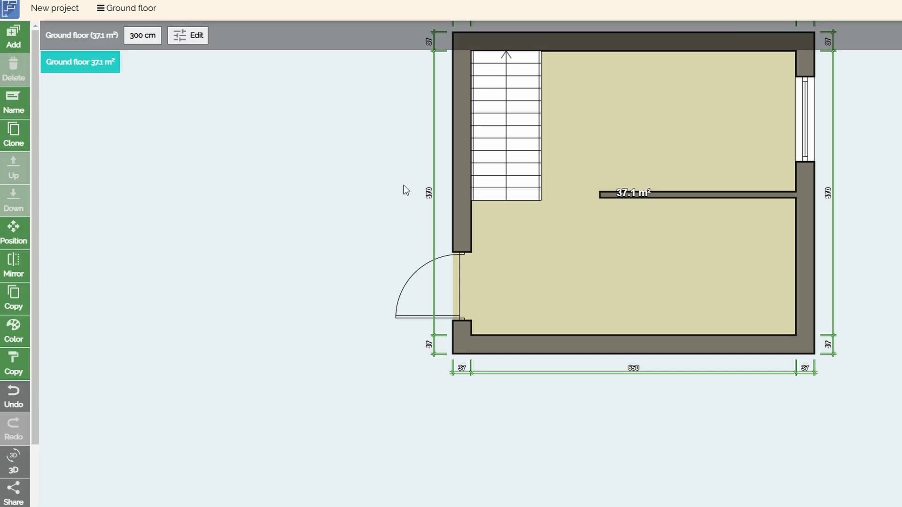
{"action": "left_click", "coordinate": [601, 350]}
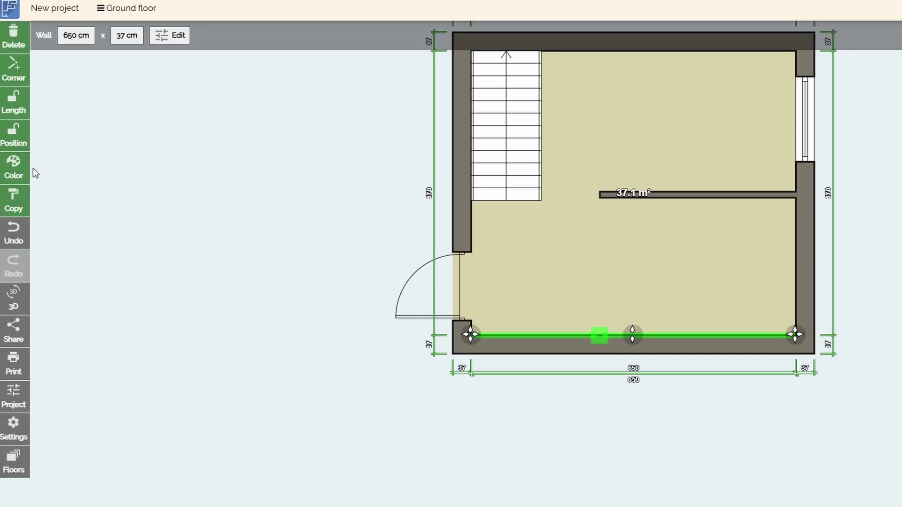
{"action": "left_click", "coordinate": [10, 165]}
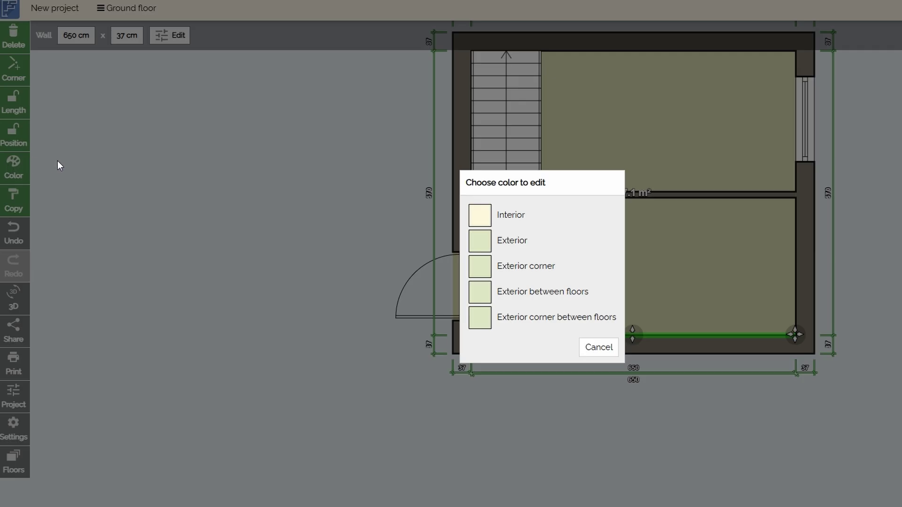
{"action": "left_click", "coordinate": [485, 216]}
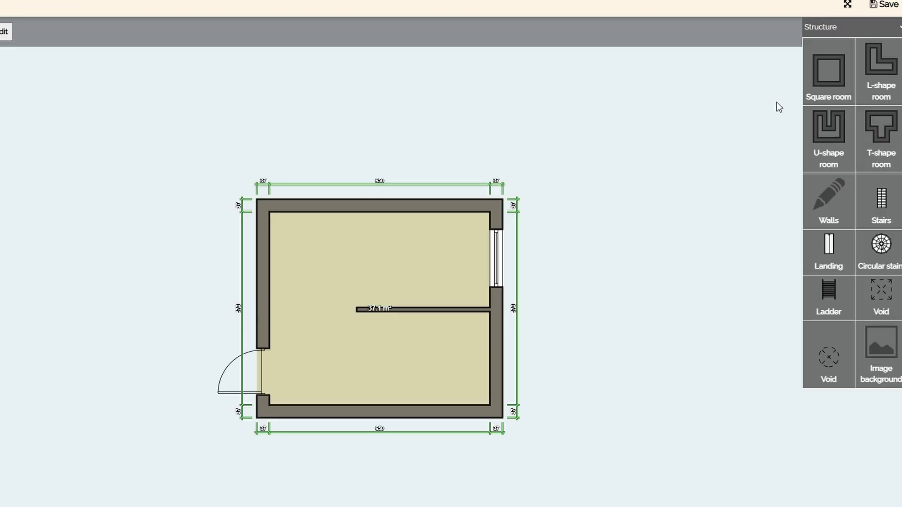
- Switch to General furniture and place a table and a closet against the top wall
{"action": "left_click", "coordinate": [887, 29]}
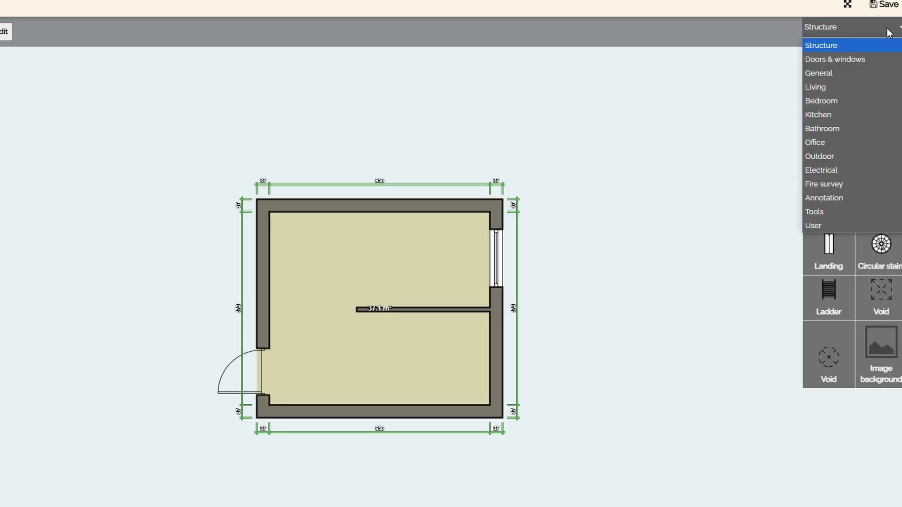
{"action": "left_click", "coordinate": [858, 71]}
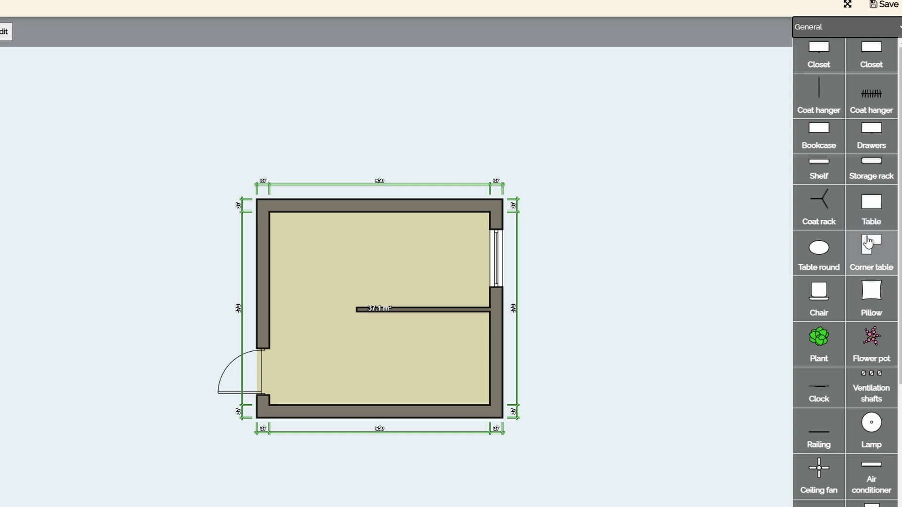
{"action": "mouse_move", "coordinate": [844, 222]}
{"action": "left_mouse_down"}
{"action": "mouse_move", "coordinate": [456, 253]}
{"action": "mouse_move", "coordinate": [472, 231]}
{"action": "mouse_move", "coordinate": [330, 230]}
{"action": "mouse_move", "coordinate": [365, 229]}
{"action": "left_mouse_up"}
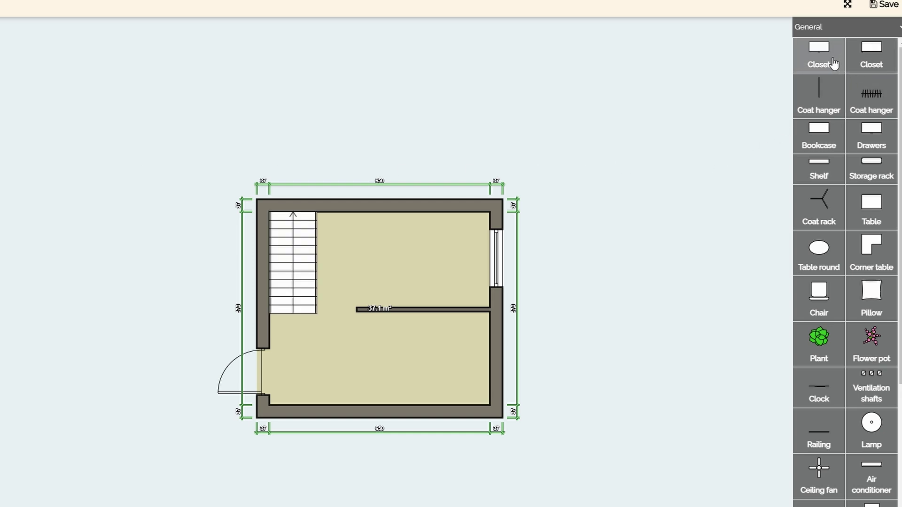
{"action": "left_click_drag", "start_coordinate": [833, 63], "coordinate": [339, 224]}
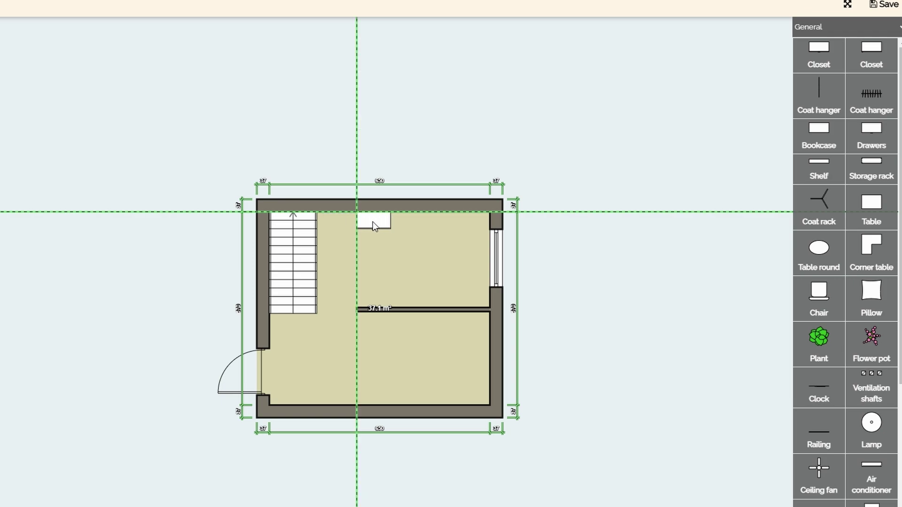
{"action": "left_click_drag", "start_coordinate": [380, 222], "coordinate": [373, 222]}
- Fit a corner table top-right and a table rotated -90° against the right wall
{"action": "left_click_drag", "start_coordinate": [855, 249], "coordinate": [471, 228]}
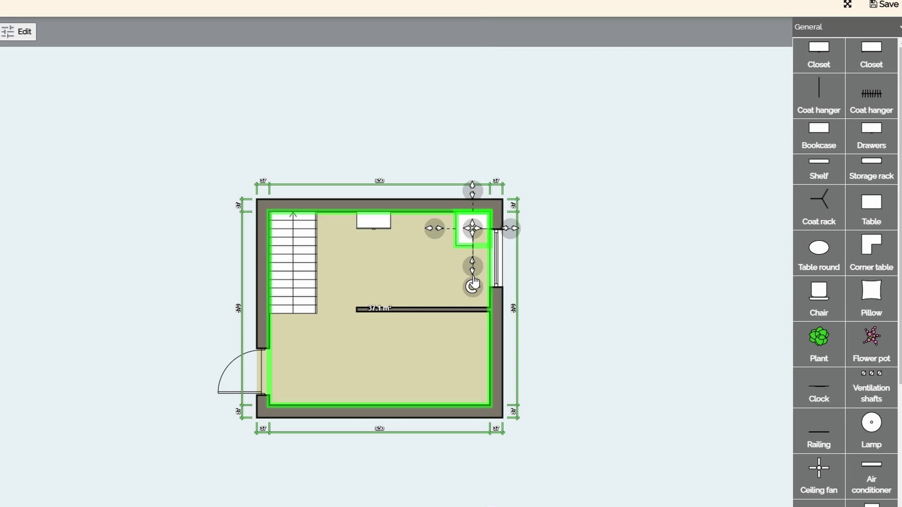
{"action": "mouse_move", "coordinate": [472, 278]}
{"action": "left_mouse_down"}
{"action": "mouse_move", "coordinate": [410, 254]}
{"action": "mouse_move", "coordinate": [392, 231]}
{"action": "left_mouse_up"}
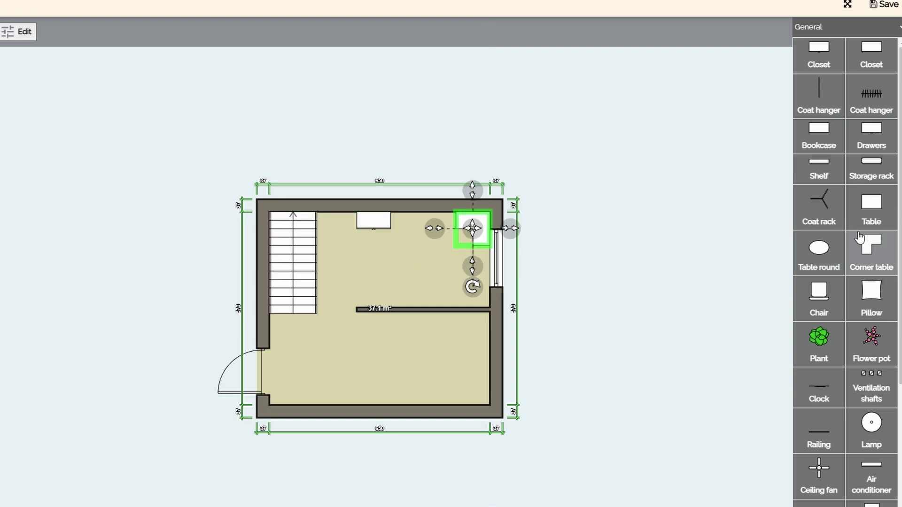
{"action": "left_click_drag", "start_coordinate": [871, 205], "coordinate": [472, 268]}
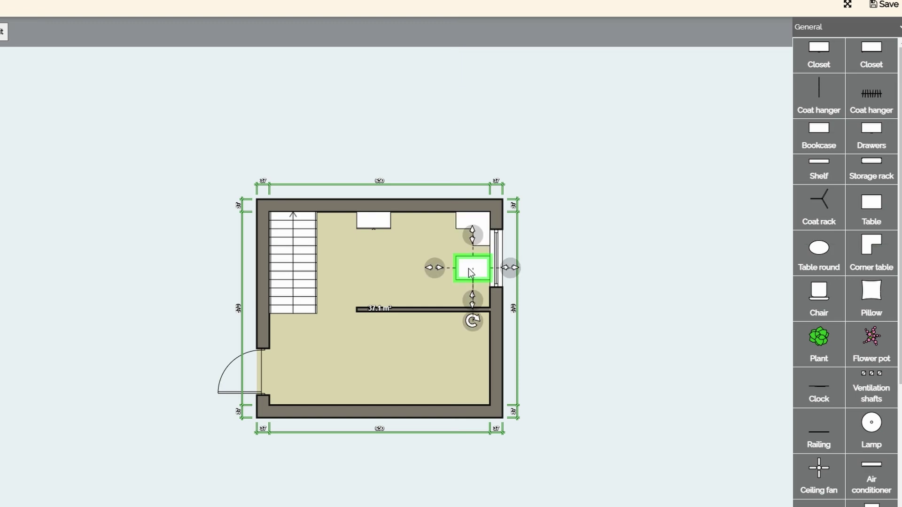
{"action": "left_click_drag", "start_coordinate": [471, 323], "coordinate": [393, 270]}
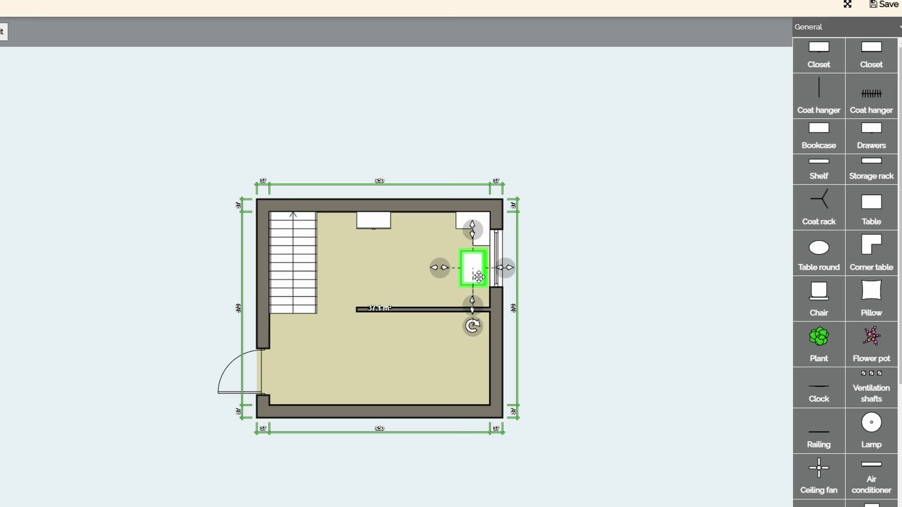
{"action": "left_click_drag", "start_coordinate": [473, 281], "coordinate": [480, 304]}
{"action": "left_click", "coordinate": [466, 409]}
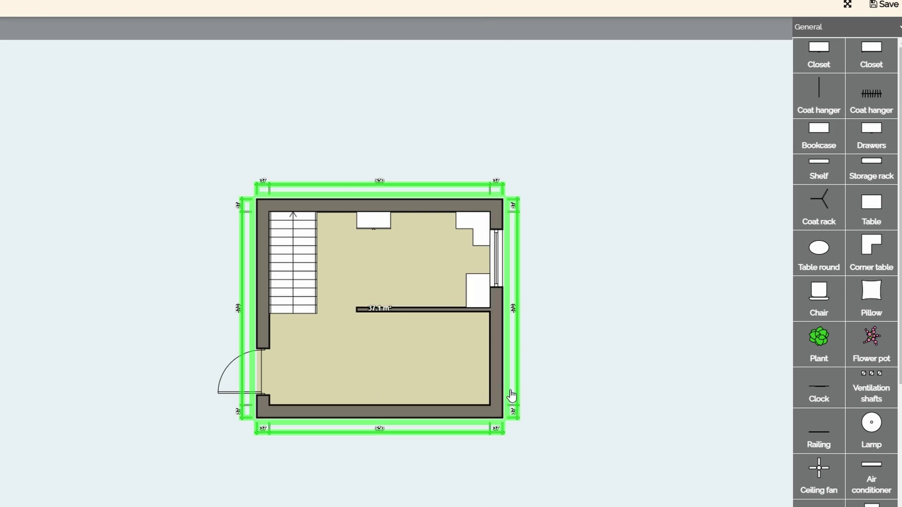
{"action": "scroll", "coordinate": [505, 394], "scroll_direction": "down", "scroll_amount": 2}
{"action": "scroll", "coordinate": [498, 408], "scroll_direction": "down", "scroll_amount": 1}
- Drag the bottom wall down so the room reaches 41.43 m²
{"action": "left_click", "coordinate": [472, 395]}
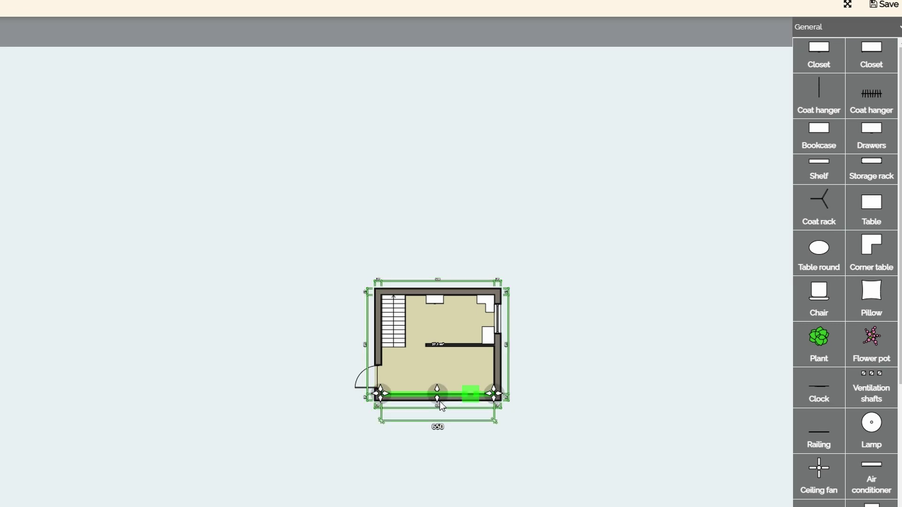
{"action": "mouse_move", "coordinate": [438, 395]}
{"action": "left_mouse_down"}
{"action": "mouse_move", "coordinate": [437, 439]}
{"action": "mouse_move", "coordinate": [437, 400]}
{"action": "left_mouse_up"}
{"action": "left_click", "coordinate": [494, 343]}
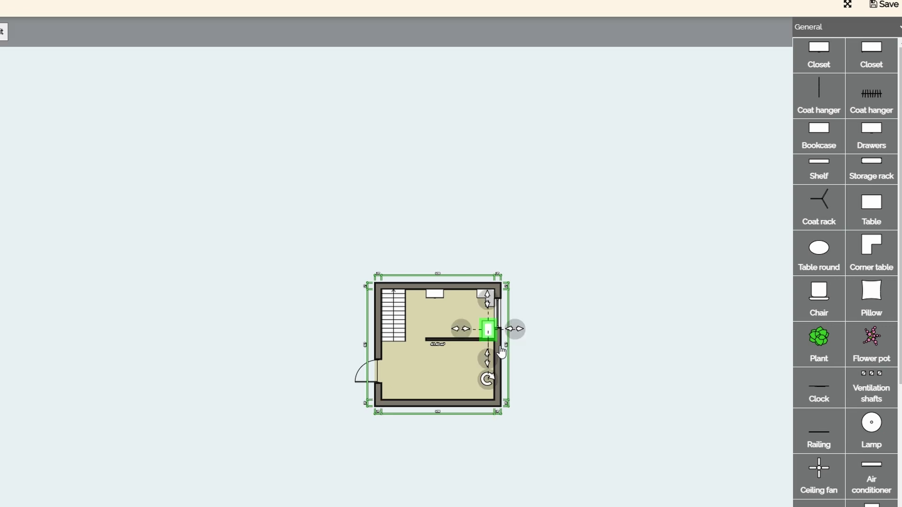
{"action": "scroll", "coordinate": [505, 365], "scroll_direction": "up", "scroll_amount": 2}
{"action": "left_click", "coordinate": [486, 365]}
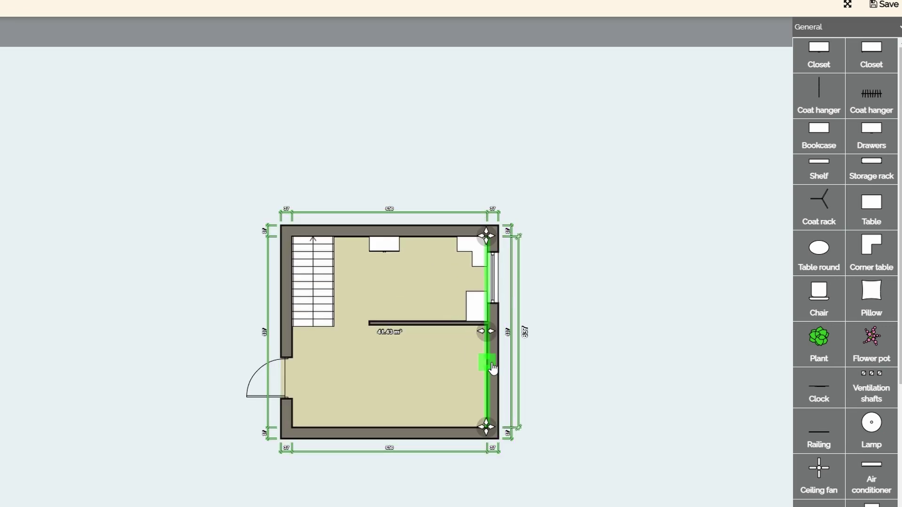
{"action": "left_click_drag", "start_coordinate": [491, 340], "coordinate": [484, 336]}
- Adjust the partition's ends so it measures 392 cm and meets the right wall
{"action": "left_click", "coordinate": [438, 325]}
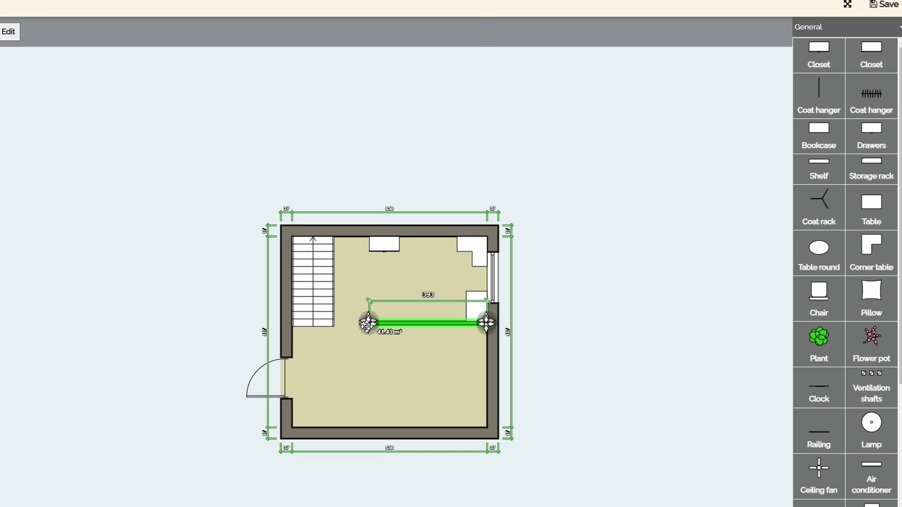
{"action": "left_click_drag", "start_coordinate": [366, 325], "coordinate": [362, 324]}
{"action": "scroll", "coordinate": [429, 327], "scroll_direction": "up", "scroll_amount": 2}
{"action": "scroll", "coordinate": [430, 327], "scroll_direction": "up", "scroll_amount": 1}
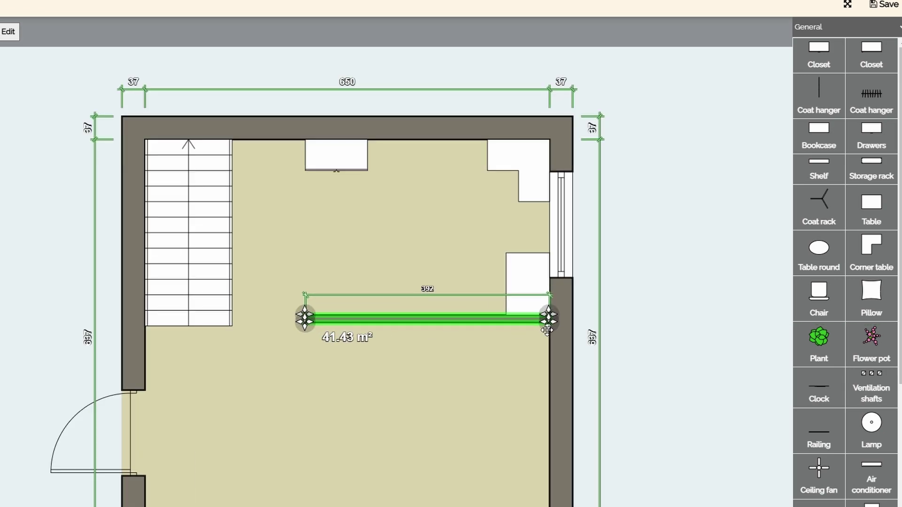
{"action": "mouse_move", "coordinate": [547, 333]}
{"action": "left_mouse_down"}
{"action": "mouse_move", "coordinate": [547, 351]}
{"action": "mouse_move", "coordinate": [547, 318]}
{"action": "left_mouse_up"}
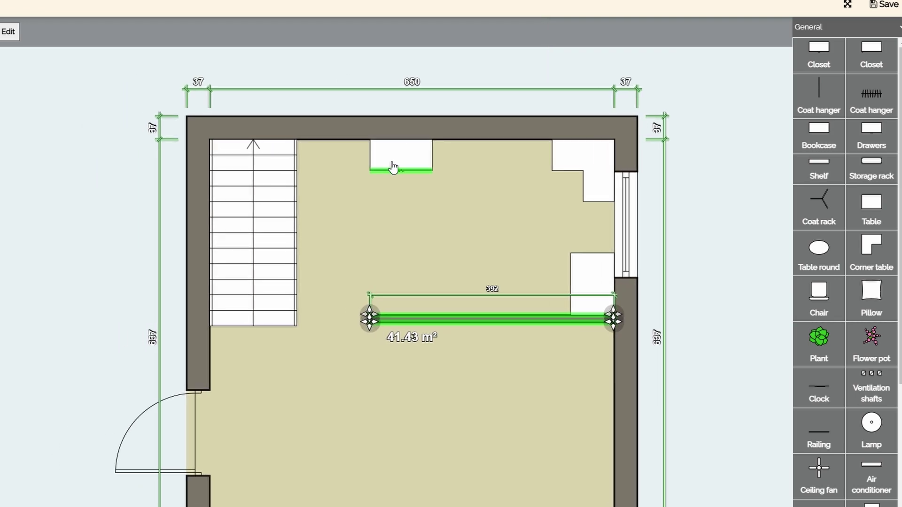
- Slide the closet along the top wall until it sits beside the corner table
{"action": "left_click", "coordinate": [402, 161]}
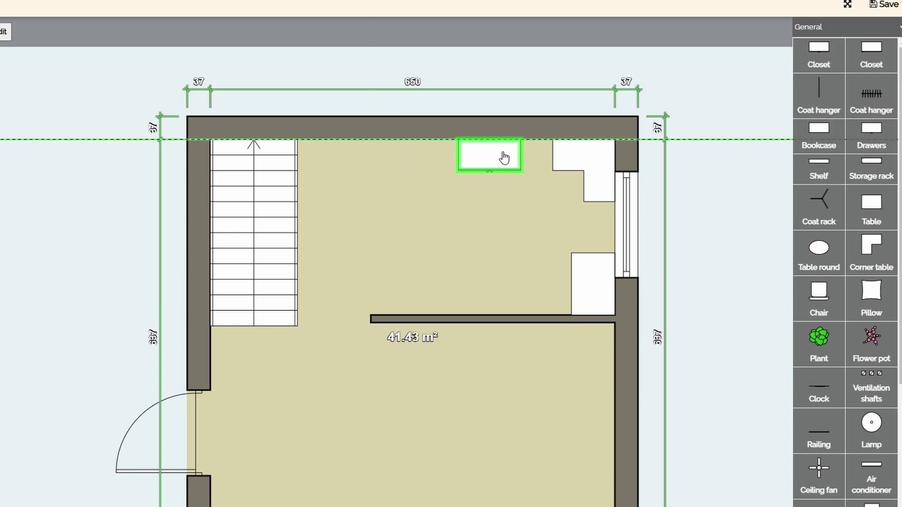
{"action": "left_click_drag", "start_coordinate": [428, 161], "coordinate": [537, 161]}
{"action": "left_click", "coordinate": [402, 215]}
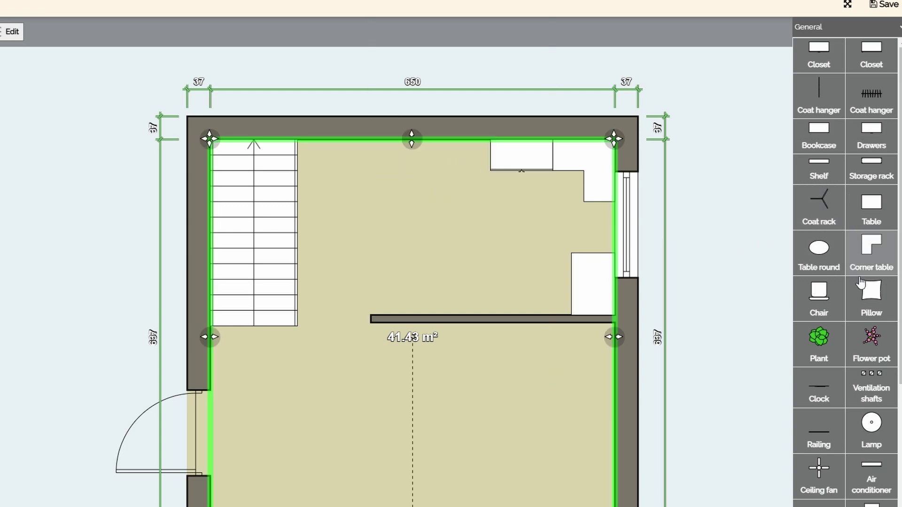
- Place a rotated plant in the top-right corner, then show the house in 3D
{"action": "mouse_move", "coordinate": [818, 338]}
{"action": "left_mouse_down"}
{"action": "mouse_move", "coordinate": [643, 241]}
{"action": "mouse_move", "coordinate": [589, 173]}
{"action": "mouse_move", "coordinate": [549, 186]}
{"action": "mouse_move", "coordinate": [580, 161]}
{"action": "left_mouse_up"}
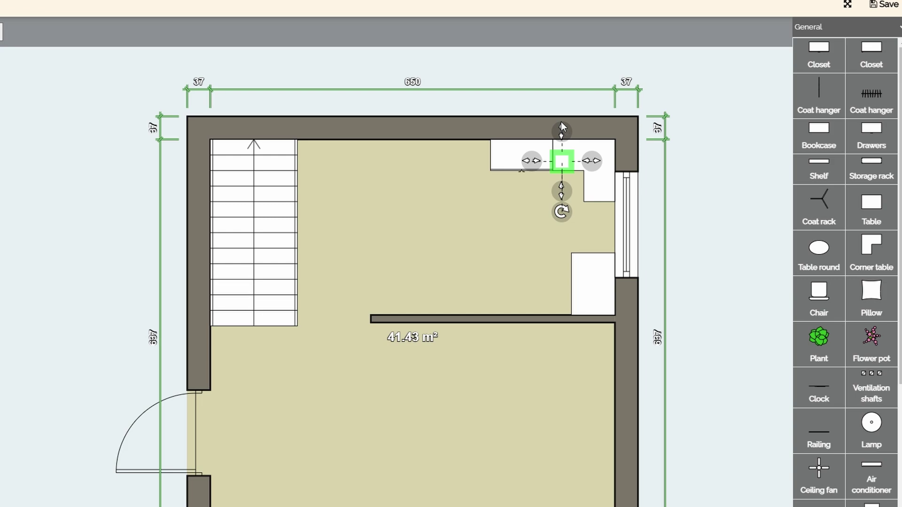
{"action": "mouse_move", "coordinate": [562, 127]}
{"action": "left_mouse_down"}
{"action": "mouse_move", "coordinate": [563, 200]}
{"action": "mouse_move", "coordinate": [598, 211]}
{"action": "left_mouse_up"}
{"action": "left_click_drag", "start_coordinate": [561, 163], "coordinate": [565, 177]}
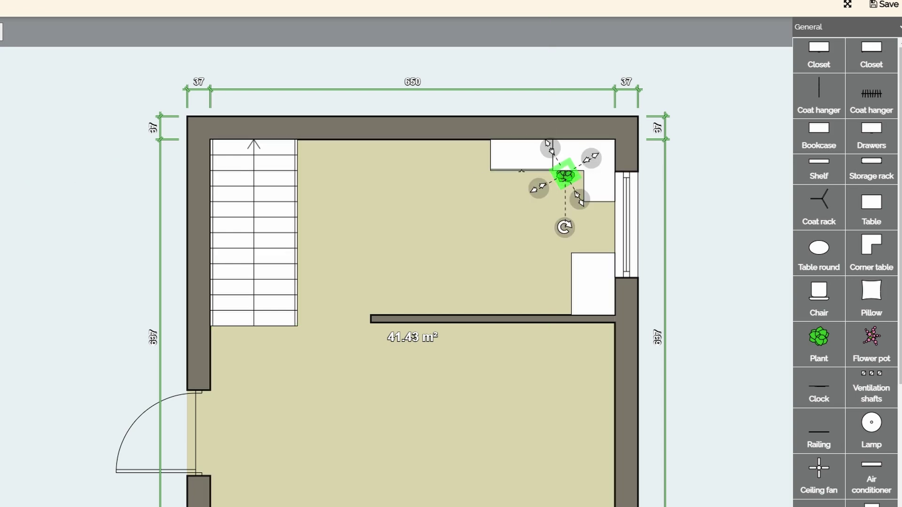
{"action": "left_click", "coordinate": [2, 32]}
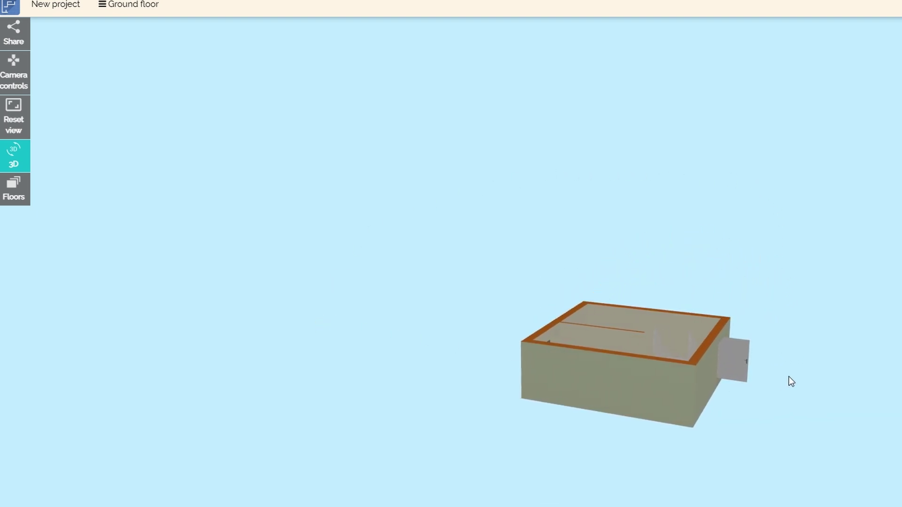
{"action": "scroll", "coordinate": [789, 377], "scroll_direction": "up", "scroll_amount": 3}
- Orbit the 3D house to look down on the stairs and rooms
{"action": "mouse_move", "coordinate": [605, 433]}
{"action": "left_mouse_down"}
{"action": "mouse_move", "coordinate": [555, 328]}
{"action": "mouse_move", "coordinate": [705, 340]}
{"action": "mouse_move", "coordinate": [690, 364]}
{"action": "left_mouse_up"}
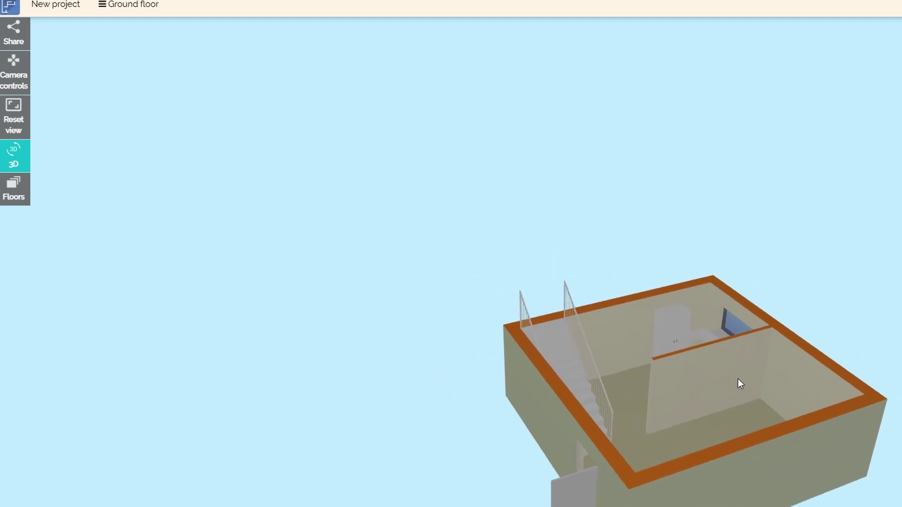
{"action": "mouse_move", "coordinate": [738, 383]}
{"action": "left_mouse_down"}
{"action": "mouse_move", "coordinate": [630, 355]}
{"action": "mouse_move", "coordinate": [644, 394]}
{"action": "mouse_move", "coordinate": [706, 451]}
{"action": "left_mouse_up"}
{"action": "scroll", "coordinate": [748, 353], "scroll_direction": "up", "scroll_amount": 3}
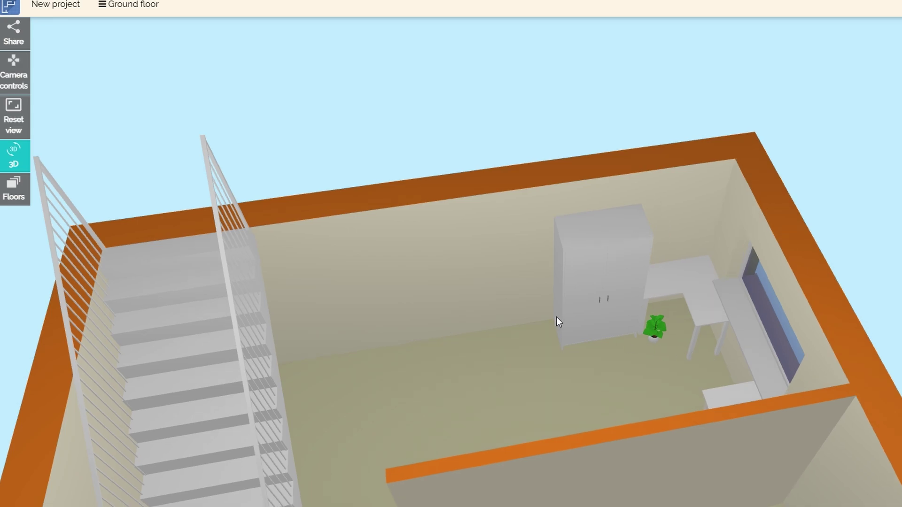
{"action": "scroll", "coordinate": [545, 314], "scroll_direction": "down", "scroll_amount": 3}
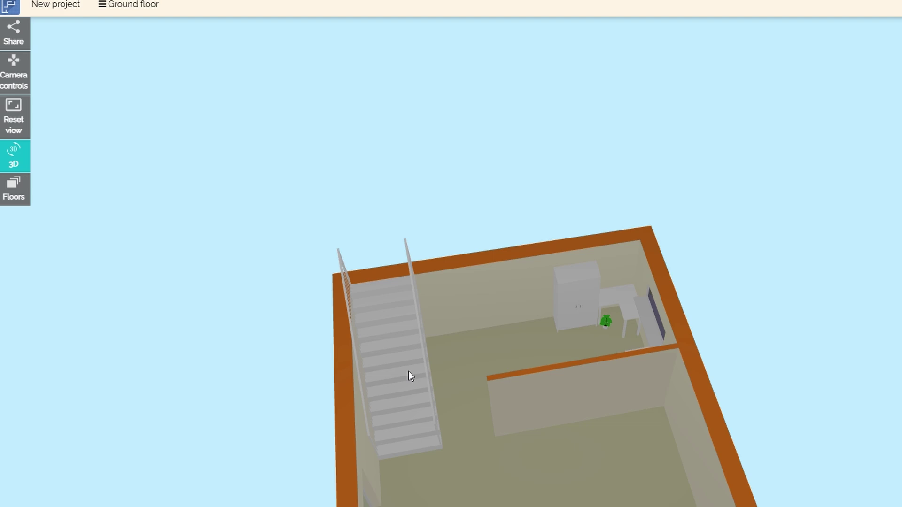
{"action": "scroll", "coordinate": [421, 398], "scroll_direction": "up", "scroll_amount": 2}
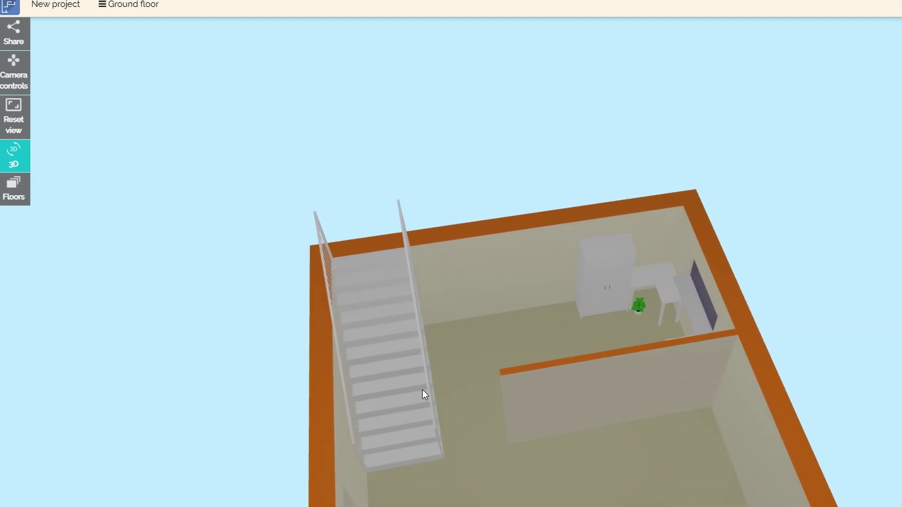
- Switch to First person (old) camera and walk toward the wardrobe and window
{"action": "left_click", "coordinate": [13, 67]}
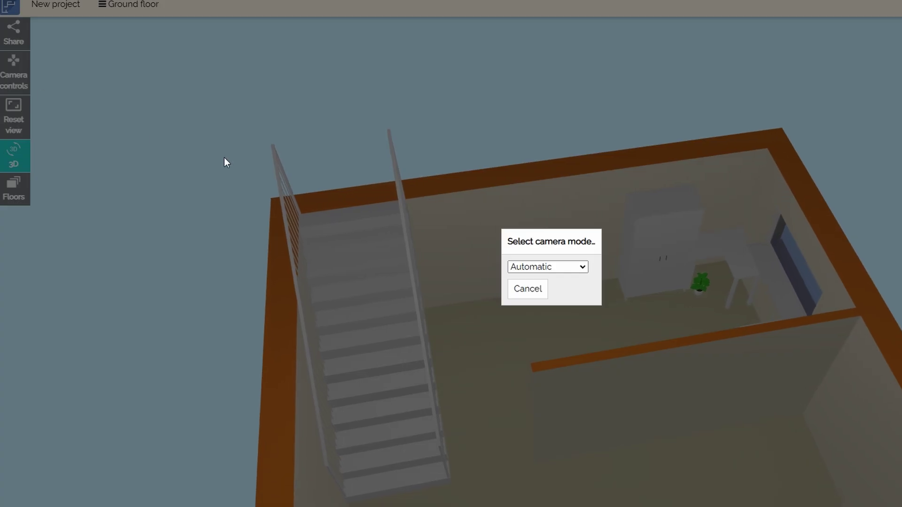
{"action": "left_click", "coordinate": [567, 268]}
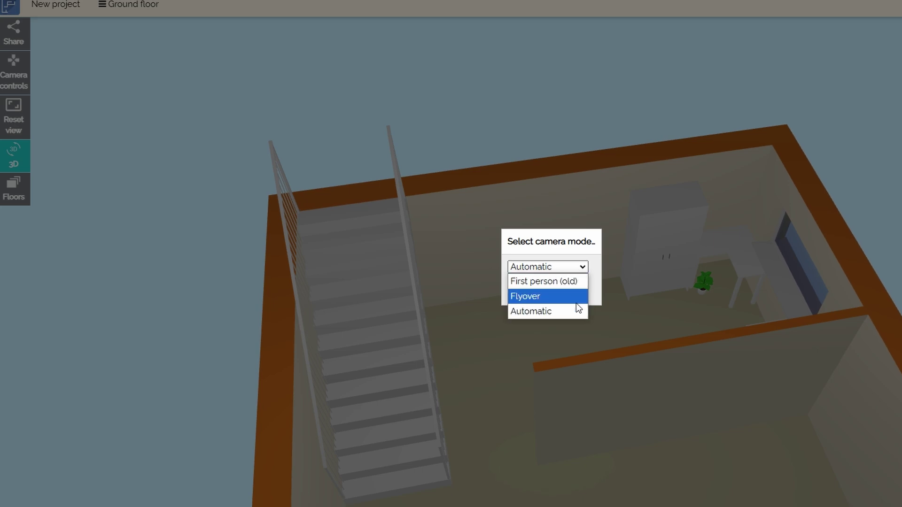
{"action": "left_click", "coordinate": [558, 282]}
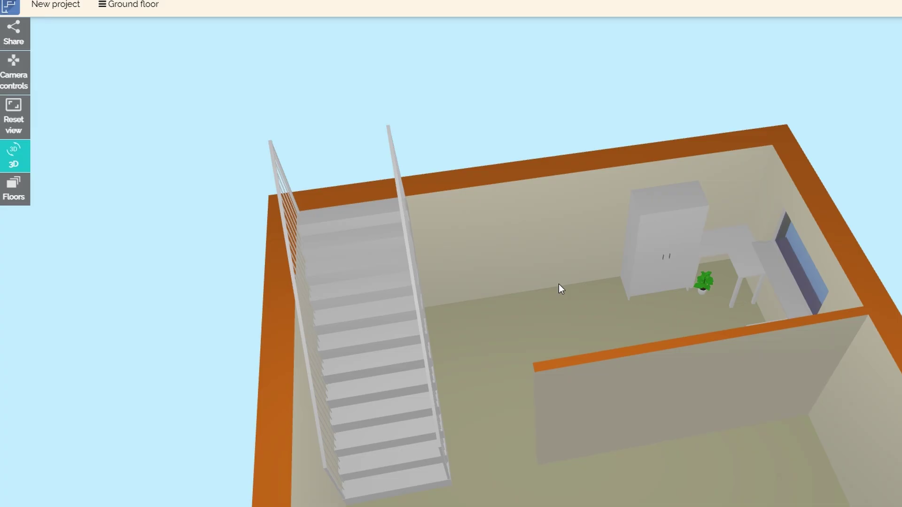
{"action": "mouse_move", "coordinate": [545, 339]}
{"action": "left_mouse_down"}
{"action": "mouse_move", "coordinate": [626, 299]}
{"action": "mouse_move", "coordinate": [749, 207]}
{"action": "mouse_move", "coordinate": [624, 266]}
{"action": "mouse_move", "coordinate": [551, 388]}
{"action": "mouse_move", "coordinate": [629, 297]}
{"action": "mouse_move", "coordinate": [365, 373]}
{"action": "mouse_move", "coordinate": [642, 272]}
{"action": "mouse_move", "coordinate": [576, 343]}
{"action": "mouse_move", "coordinate": [609, 336]}
{"action": "mouse_move", "coordinate": [561, 301]}
{"action": "mouse_move", "coordinate": [463, 371]}
{"action": "mouse_move", "coordinate": [613, 375]}
{"action": "mouse_move", "coordinate": [605, 334]}
{"action": "mouse_move", "coordinate": [587, 366]}
{"action": "mouse_move", "coordinate": [588, 358]}
{"action": "mouse_move", "coordinate": [574, 362]}
{"action": "mouse_move", "coordinate": [590, 246]}
{"action": "mouse_move", "coordinate": [579, 268]}
{"action": "mouse_move", "coordinate": [580, 312]}
{"action": "mouse_move", "coordinate": [593, 308]}
{"action": "mouse_move", "coordinate": [465, 397]}
{"action": "mouse_move", "coordinate": [533, 306]}
{"action": "mouse_move", "coordinate": [397, 399]}
{"action": "mouse_move", "coordinate": [800, 378]}
{"action": "mouse_move", "coordinate": [718, 282]}
{"action": "mouse_move", "coordinate": [515, 224]}
{"action": "mouse_move", "coordinate": [575, 378]}
{"action": "mouse_move", "coordinate": [576, 343]}
{"action": "mouse_move", "coordinate": [512, 194]}
{"action": "mouse_move", "coordinate": [384, 312]}
{"action": "mouse_move", "coordinate": [503, 249]}
{"action": "mouse_move", "coordinate": [515, 216]}
{"action": "mouse_move", "coordinate": [571, 233]}
{"action": "mouse_move", "coordinate": [525, 231]}
{"action": "left_mouse_up"}
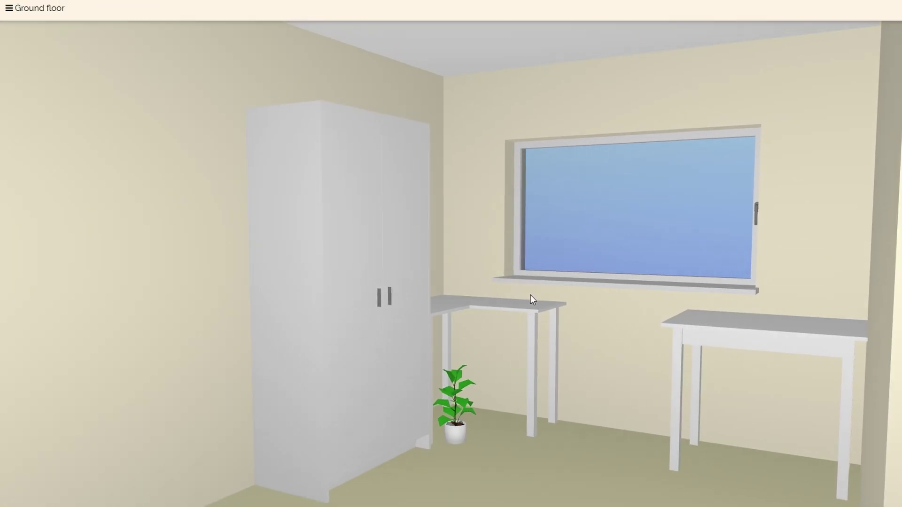
{"action": "scroll", "coordinate": [531, 295], "scroll_direction": "down", "scroll_amount": 3}
{"action": "scroll", "coordinate": [525, 297], "scroll_direction": "down", "scroll_amount": 2}
{"action": "scroll", "coordinate": [519, 298], "scroll_direction": "down", "scroll_amount": 1}
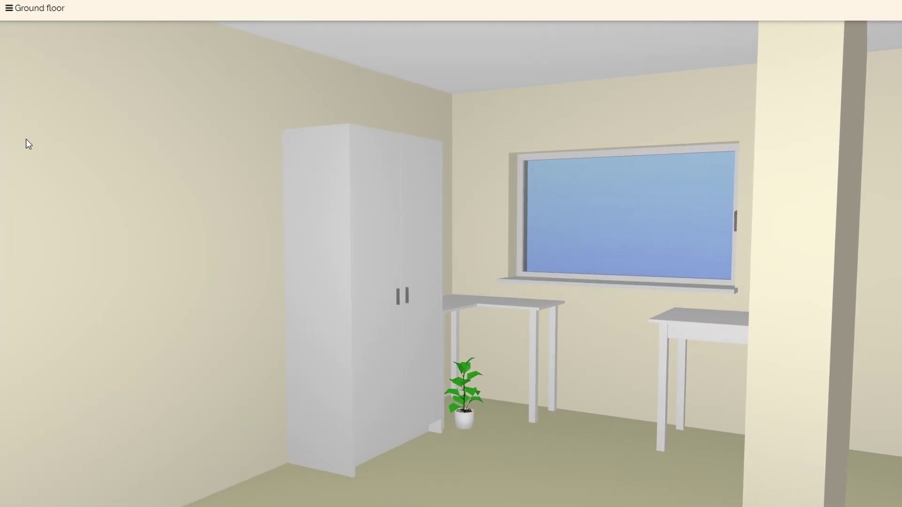
- Switch the 3D camera to Flyover mode
{"action": "key", "text": "c"}
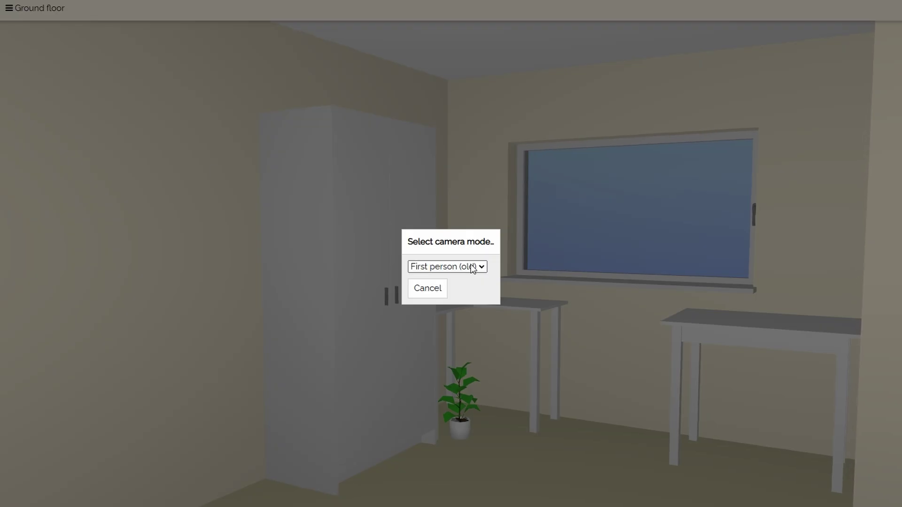
{"action": "left_click", "coordinate": [471, 268]}
{"action": "left_click", "coordinate": [449, 297]}
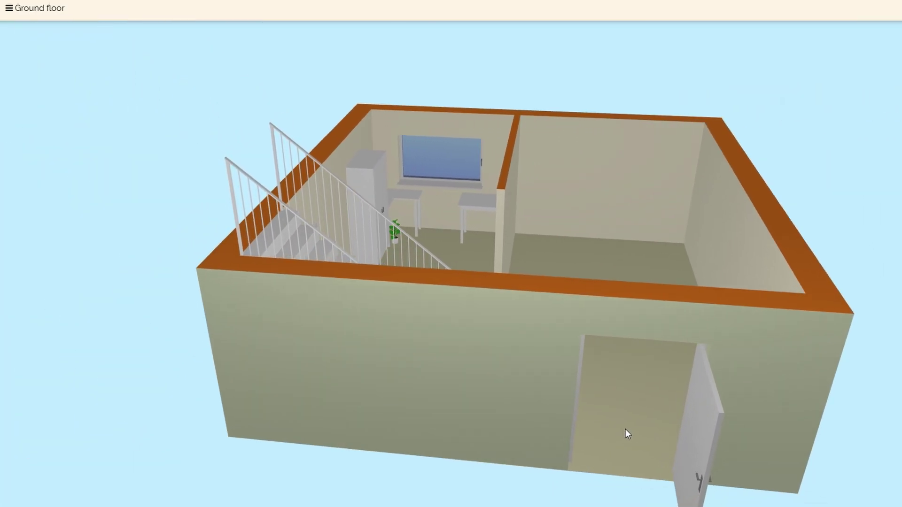
- Orbit toward the staircase and wardrobe wall, then fly through the window
{"action": "left_click_drag", "start_coordinate": [625, 433], "coordinate": [660, 435]}
{"action": "scroll", "coordinate": [517, 311], "scroll_direction": "up", "scroll_amount": 2}
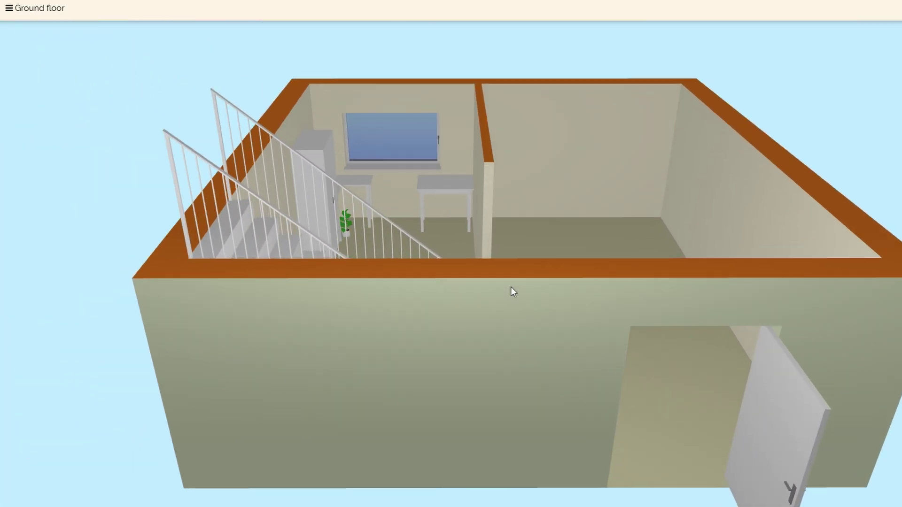
{"action": "scroll", "coordinate": [510, 287], "scroll_direction": "up", "scroll_amount": 5}
{"action": "mouse_move", "coordinate": [515, 308]}
{"action": "left_mouse_down"}
{"action": "mouse_move", "coordinate": [388, 387]}
{"action": "mouse_move", "coordinate": [223, 291]}
{"action": "left_mouse_up"}
{"action": "scroll", "coordinate": [326, 282], "scroll_direction": "up", "scroll_amount": 1}
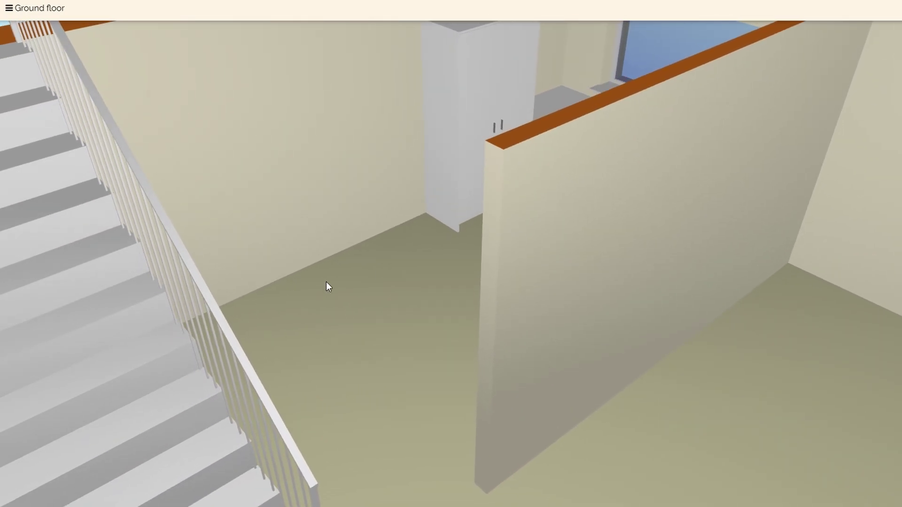
{"action": "scroll", "coordinate": [409, 243], "scroll_direction": "up", "scroll_amount": 3}
{"action": "scroll", "coordinate": [470, 290], "scroll_direction": "up", "scroll_amount": 2}
{"action": "scroll", "coordinate": [497, 398], "scroll_direction": "up", "scroll_amount": 2}
{"action": "mouse_move", "coordinate": [497, 398]}
{"action": "left_mouse_down"}
{"action": "mouse_move", "coordinate": [536, 278]}
{"action": "mouse_move", "coordinate": [554, 101]}
{"action": "left_mouse_up"}
{"action": "scroll", "coordinate": [548, 340], "scroll_direction": "up", "scroll_amount": 2}
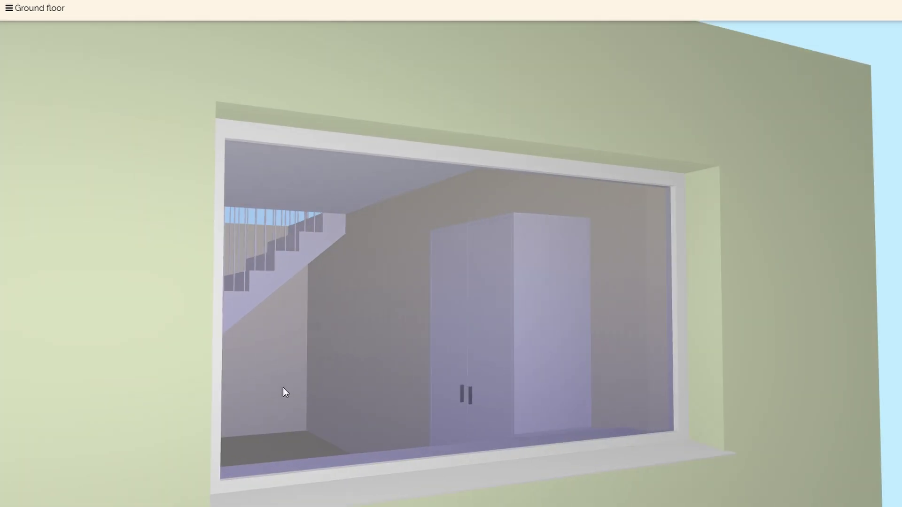
{"action": "mouse_move", "coordinate": [282, 392]}
{"action": "left_mouse_down"}
{"action": "mouse_move", "coordinate": [278, 369]}
{"action": "mouse_move", "coordinate": [328, 362]}
{"action": "mouse_move", "coordinate": [278, 388]}
{"action": "mouse_move", "coordinate": [254, 441]}
{"action": "left_mouse_up"}
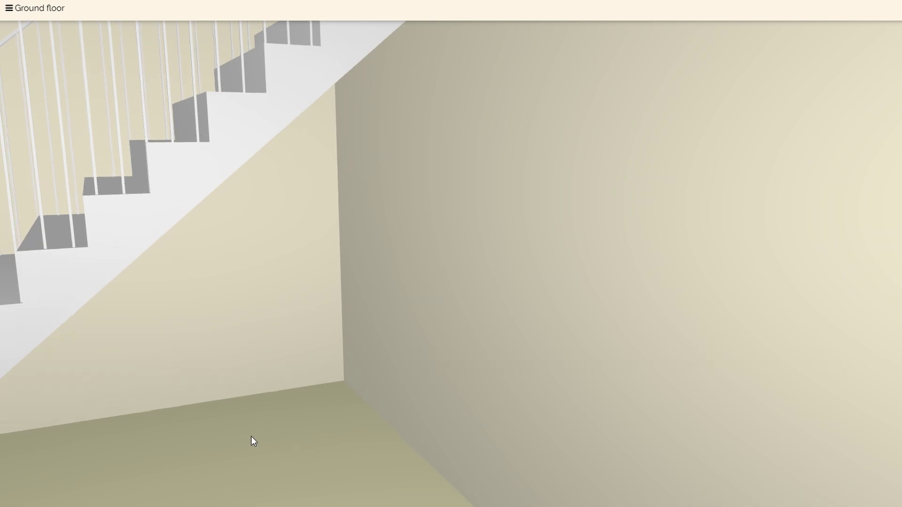
{"action": "scroll", "coordinate": [662, 285], "scroll_direction": "down", "scroll_amount": 2}
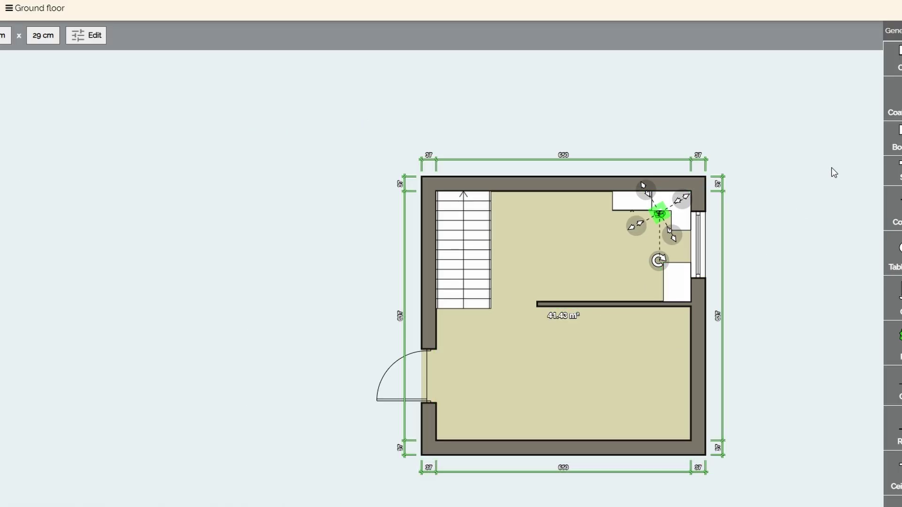
- Switch the catalogue to Structure and select the top outer wall
{"action": "left_click", "coordinate": [892, 30]}
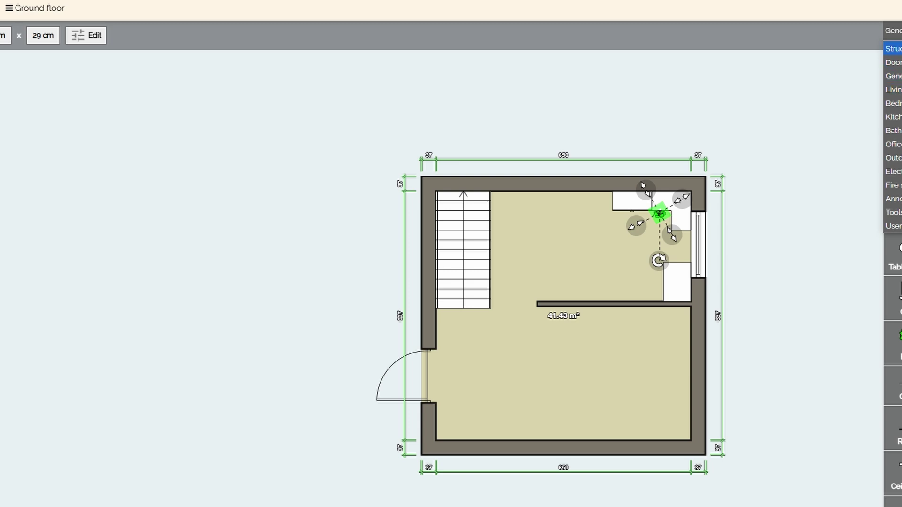
{"action": "left_click", "coordinate": [893, 49]}
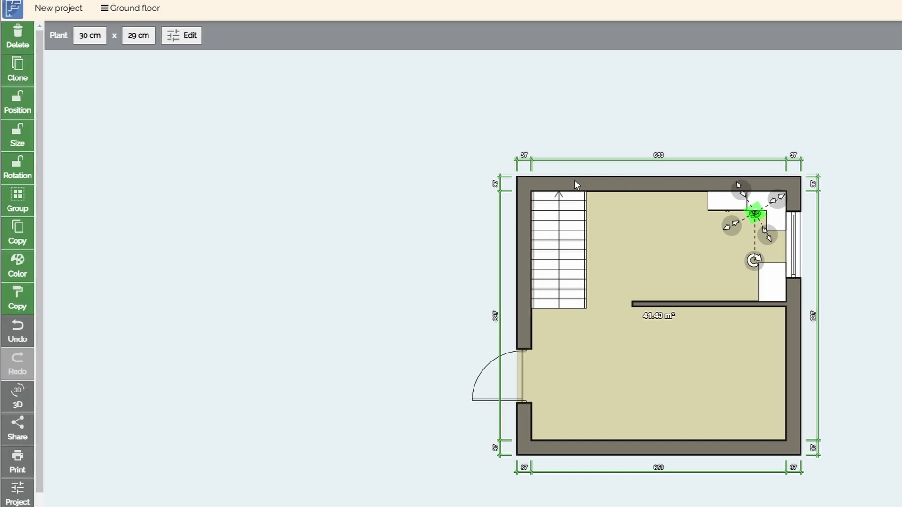
{"action": "left_click", "coordinate": [609, 182]}
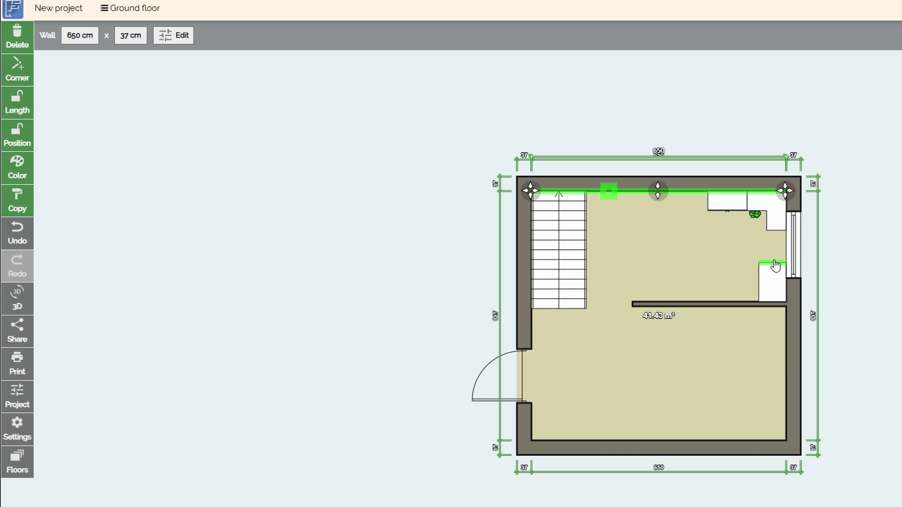
{"action": "scroll", "coordinate": [634, 377], "scroll_direction": "up", "scroll_amount": 2}
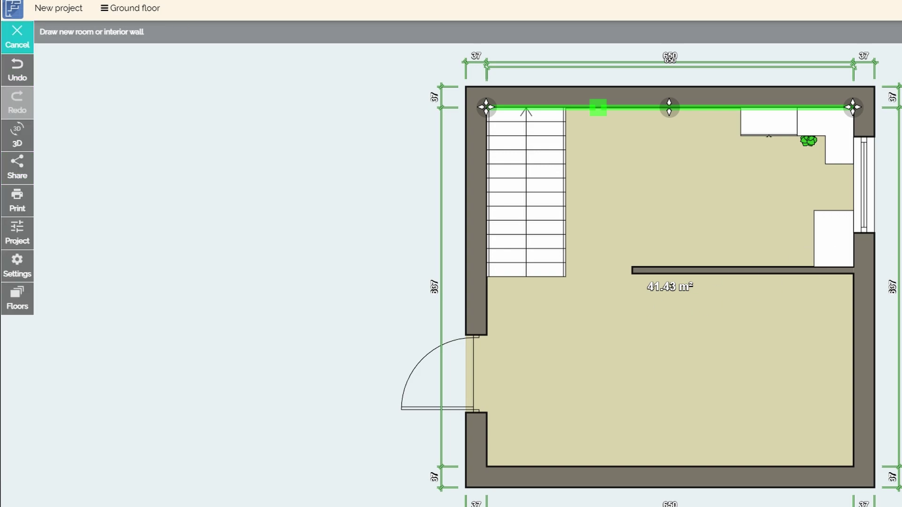
- Drop the new wall in the lower room and swing it vertical toward the partition
{"action": "left_click", "coordinate": [643, 410]}
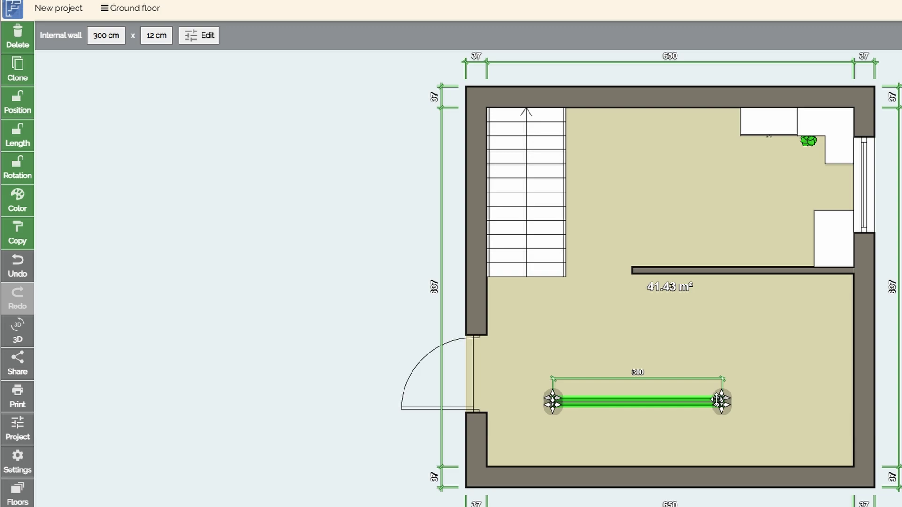
{"action": "left_click_drag", "start_coordinate": [724, 402], "coordinate": [642, 267]}
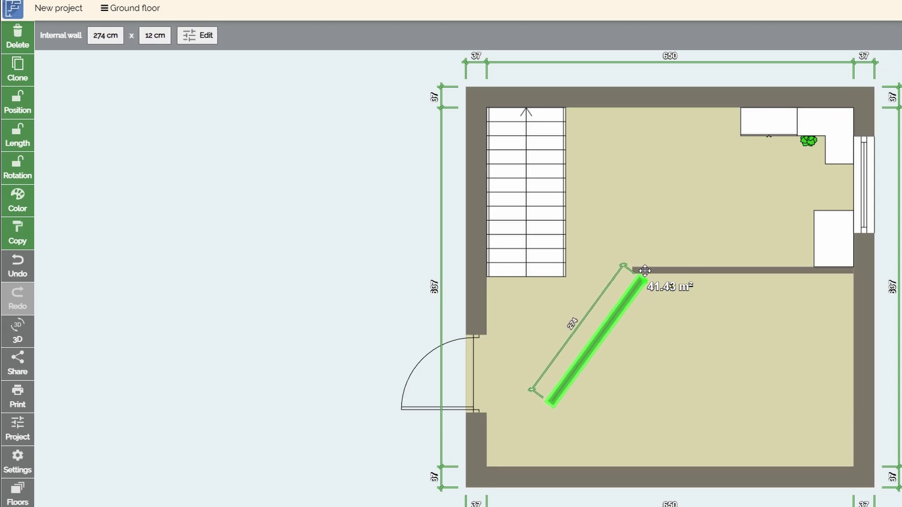
{"action": "left_click_drag", "start_coordinate": [642, 268], "coordinate": [639, 270]}
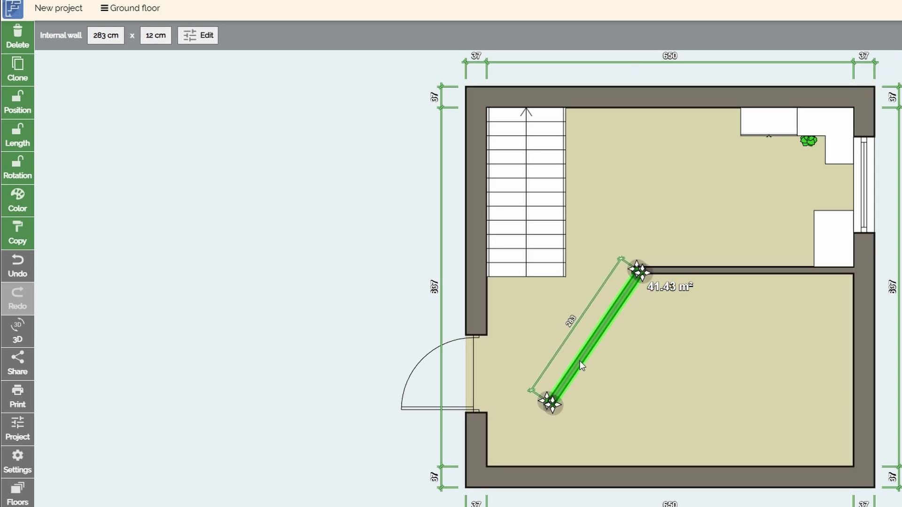
{"action": "mouse_move", "coordinate": [548, 403]}
{"action": "left_mouse_down"}
{"action": "mouse_move", "coordinate": [657, 335]}
{"action": "mouse_move", "coordinate": [646, 310]}
{"action": "left_mouse_up"}
{"action": "scroll", "coordinate": [638, 297], "scroll_direction": "up", "scroll_amount": 3}
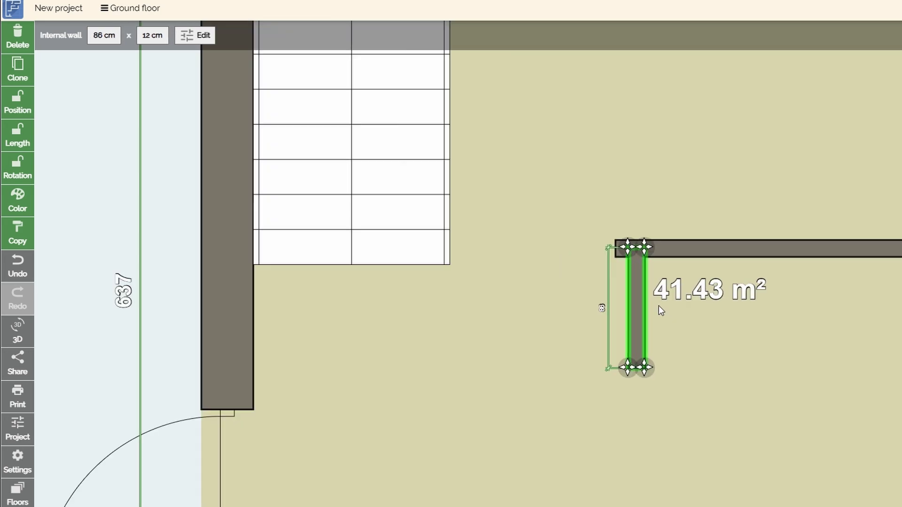
{"action": "scroll", "coordinate": [637, 296], "scroll_direction": "up", "scroll_amount": 2}
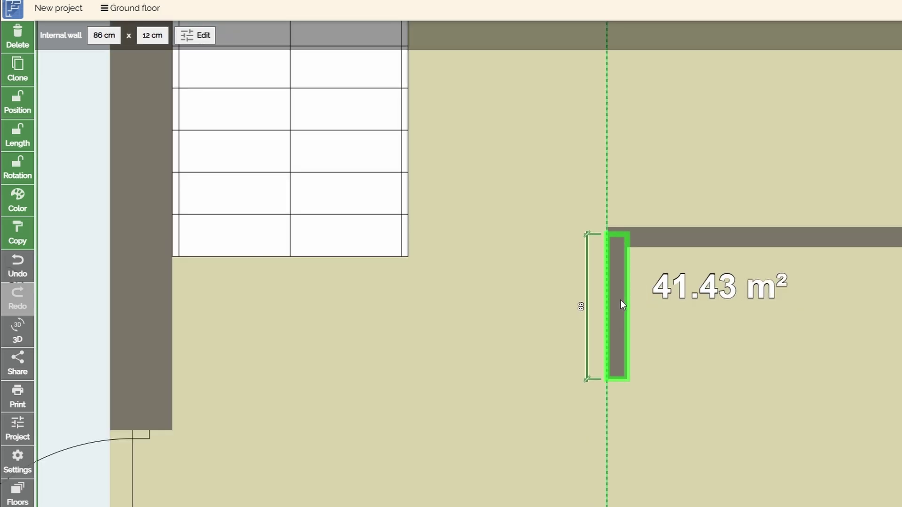
- Size the vertical wall to 113 cm and set it on the bottom outer wall
{"action": "left_click_drag", "start_coordinate": [618, 306], "coordinate": [621, 294]}
{"action": "scroll", "coordinate": [621, 299], "scroll_direction": "down", "scroll_amount": 2}
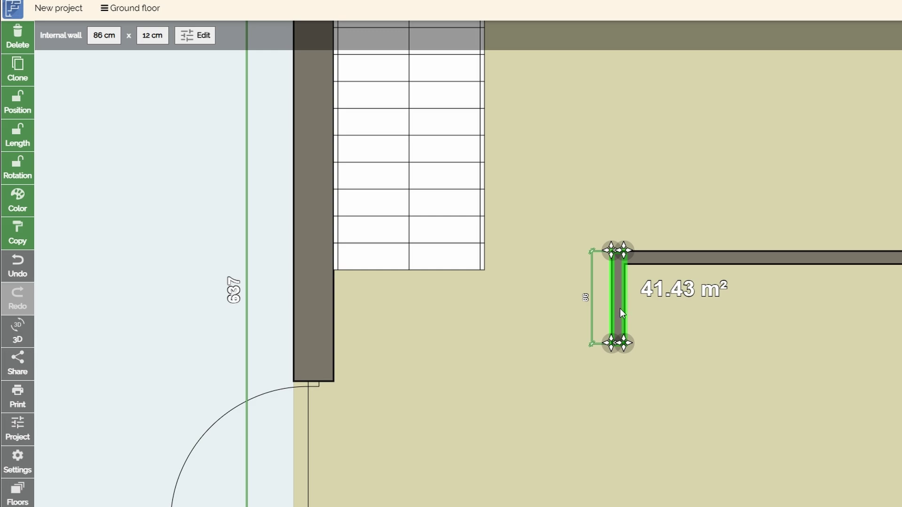
{"action": "left_click_drag", "start_coordinate": [619, 344], "coordinate": [624, 381]}
{"action": "scroll", "coordinate": [625, 276], "scroll_direction": "down", "scroll_amount": 2}
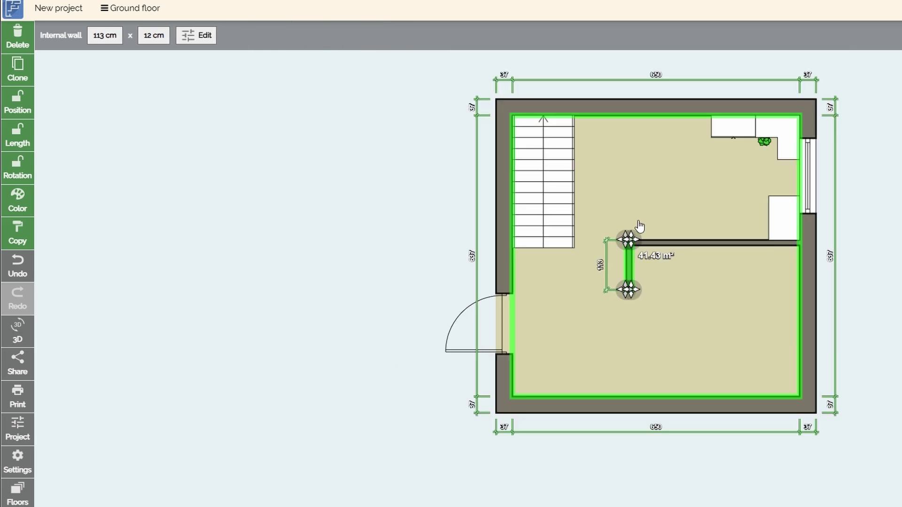
{"action": "mouse_move", "coordinate": [627, 272]}
{"action": "left_mouse_down"}
{"action": "mouse_move", "coordinate": [636, 272]}
{"action": "mouse_move", "coordinate": [633, 400]}
{"action": "left_mouse_up"}
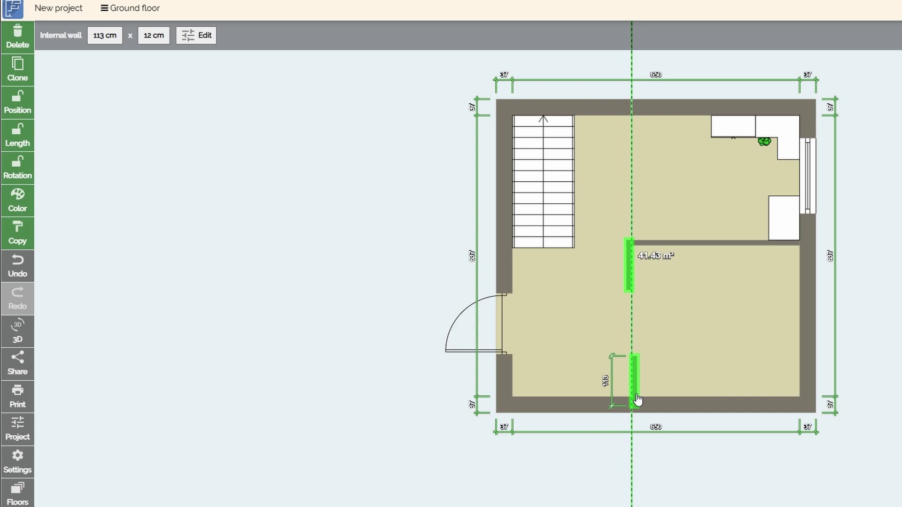
{"action": "left_click_drag", "start_coordinate": [636, 399], "coordinate": [632, 379]}
{"action": "scroll", "coordinate": [637, 401], "scroll_direction": "up", "scroll_amount": 3}
{"action": "scroll", "coordinate": [635, 385], "scroll_direction": "up", "scroll_amount": 2}
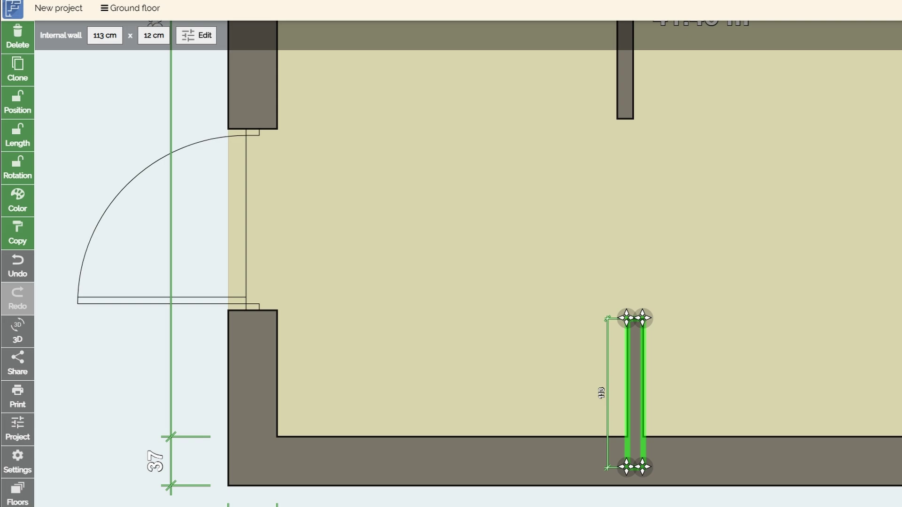
{"action": "scroll", "coordinate": [708, 308], "scroll_direction": "down", "scroll_amount": 2}
{"action": "scroll", "coordinate": [501, 305], "scroll_direction": "down", "scroll_amount": 1}
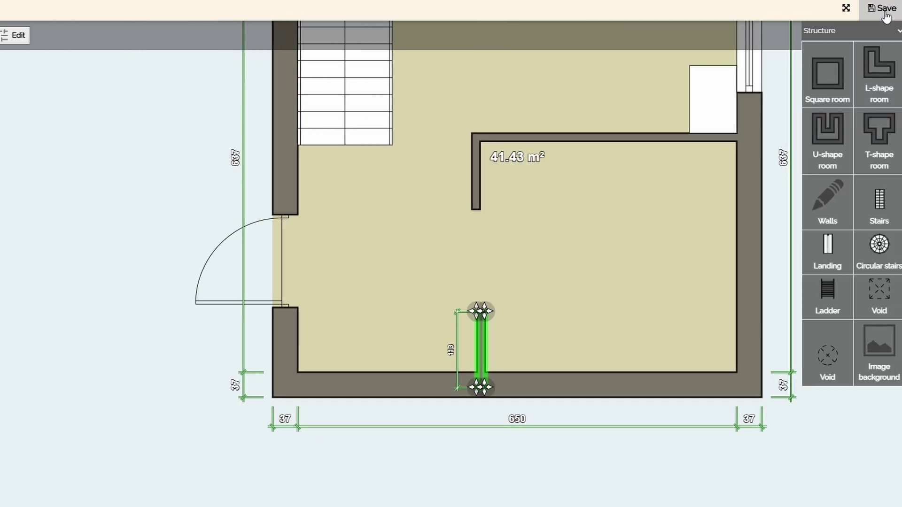
{"action": "left_click", "coordinate": [881, 11]}
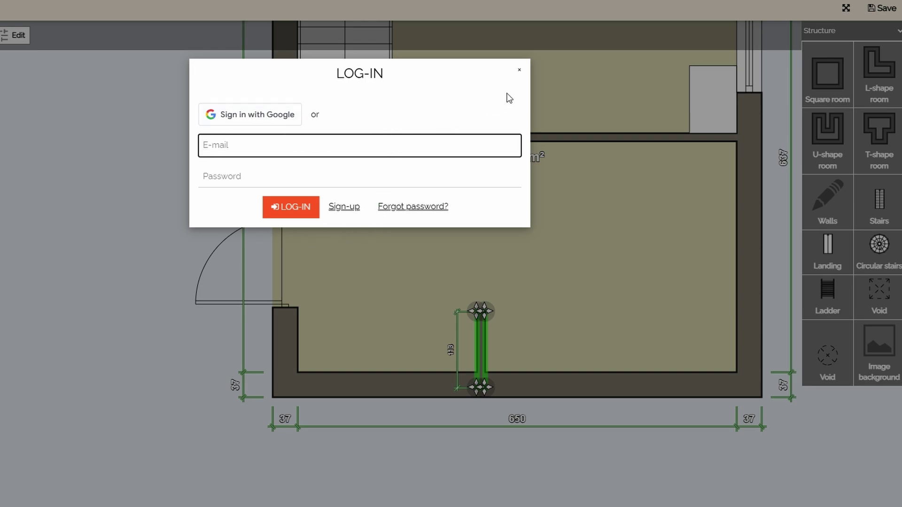
{"action": "left_click", "coordinate": [519, 70]}
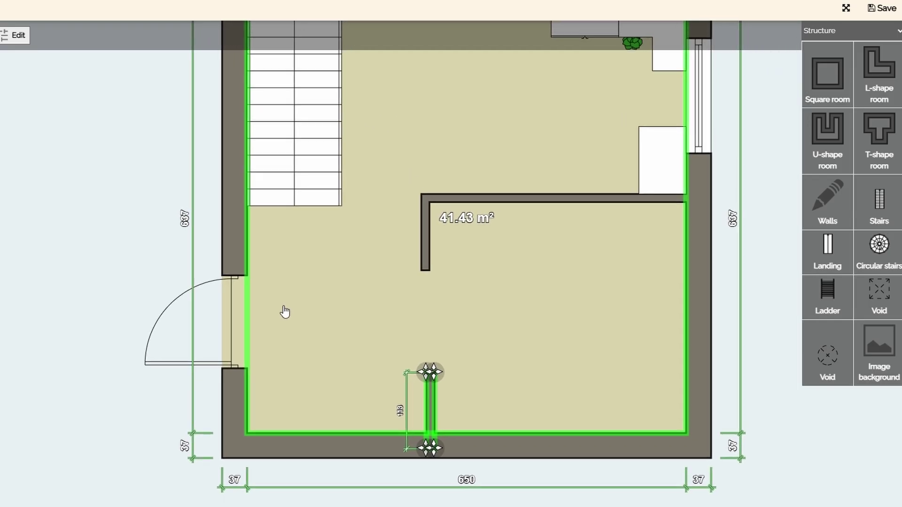
{"action": "scroll", "coordinate": [362, 316], "scroll_direction": "down", "scroll_amount": 1}
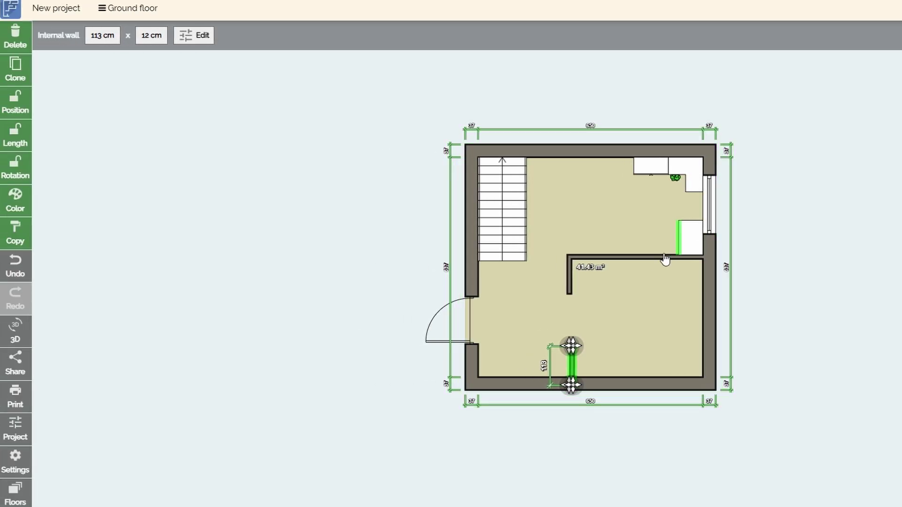
{"action": "left_click", "coordinate": [23, 395]}
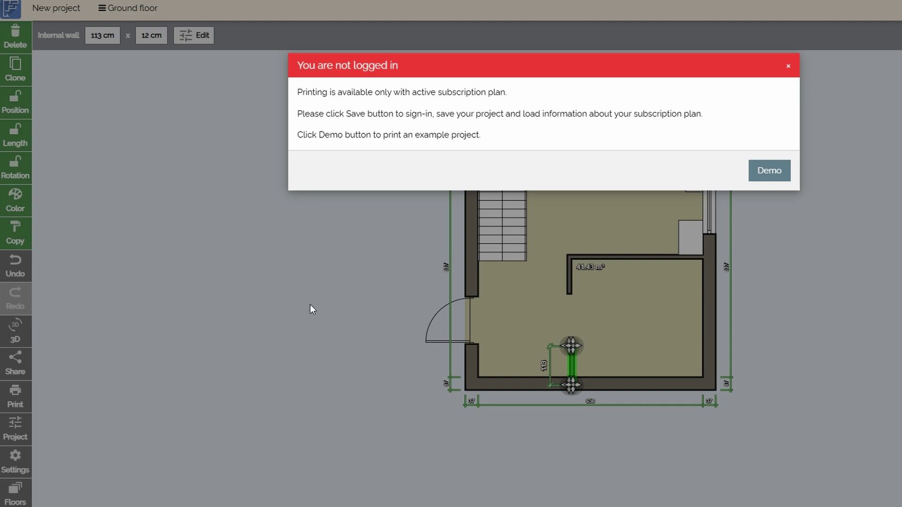
{"action": "left_click", "coordinate": [788, 67]}
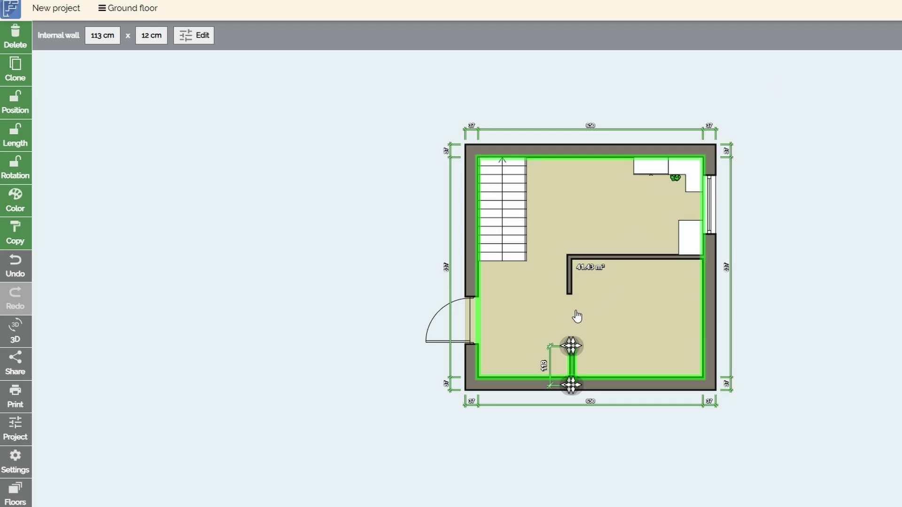
{"action": "scroll", "coordinate": [576, 317], "scroll_direction": "up", "scroll_amount": 2}
- Delete the interior wall and position a new 16 m² square room inside the main room
{"action": "key", "text": "Delete"}
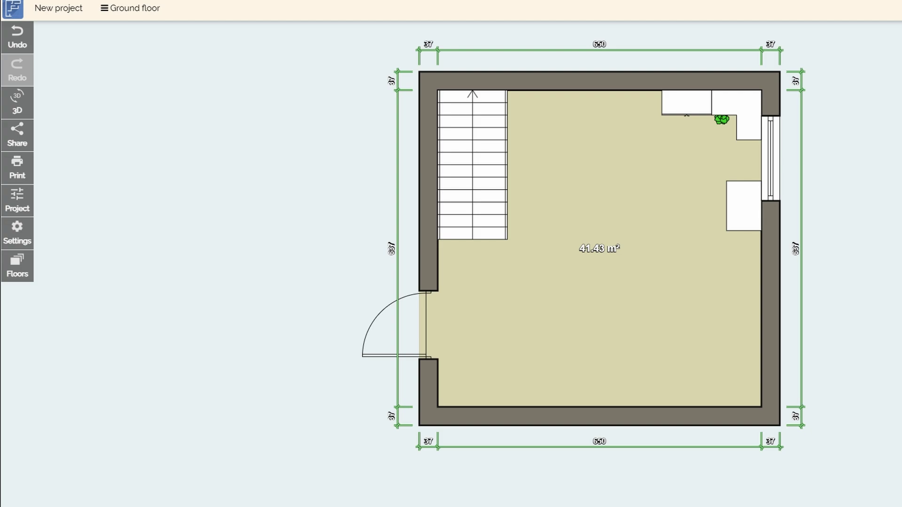
{"action": "left_click_drag", "start_coordinate": [669, 268], "coordinate": [630, 280]}
{"action": "left_click_drag", "start_coordinate": [569, 340], "coordinate": [768, 321]}
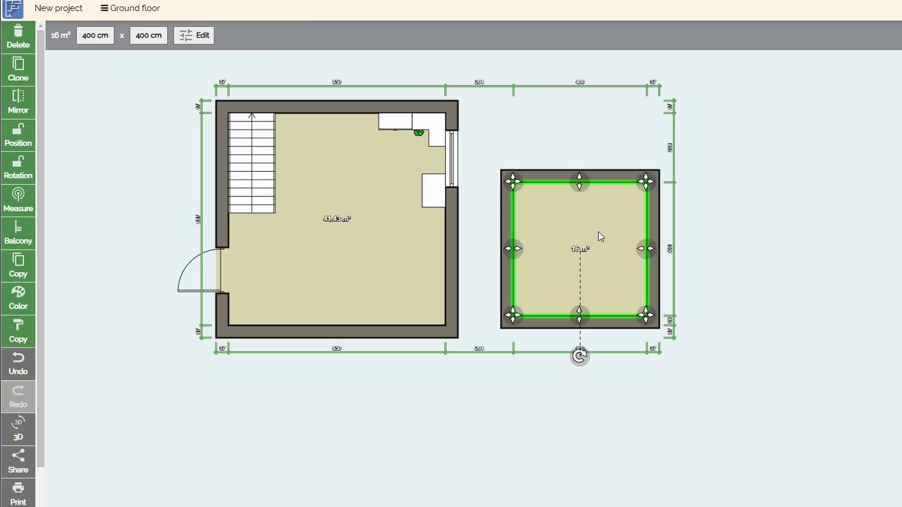
{"action": "left_click_drag", "start_coordinate": [598, 231], "coordinate": [412, 249]}
{"action": "mouse_move", "coordinate": [521, 265]}
{"action": "left_mouse_down"}
{"action": "mouse_move", "coordinate": [560, 254]}
{"action": "mouse_move", "coordinate": [502, 267]}
{"action": "left_mouse_up"}
{"action": "scroll", "coordinate": [451, 282], "scroll_direction": "up", "scroll_amount": 3}
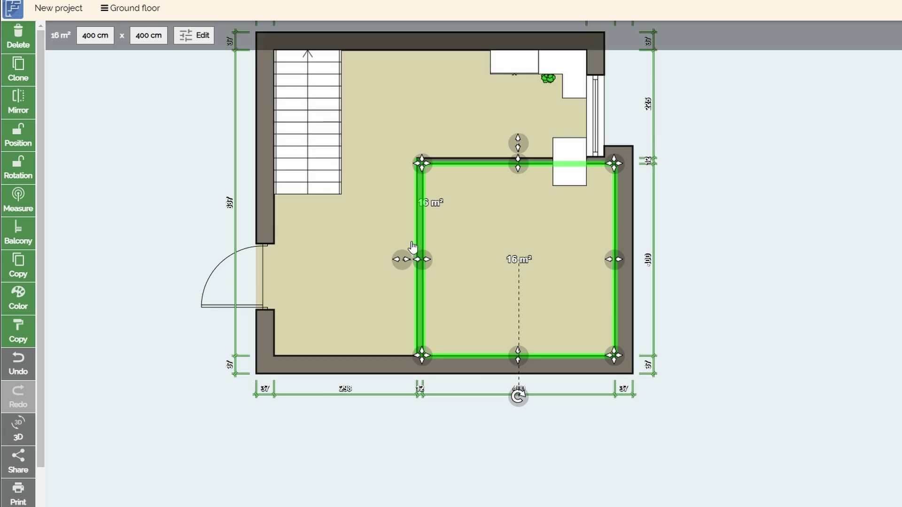
{"action": "left_click_drag", "start_coordinate": [551, 254], "coordinate": [517, 274]}
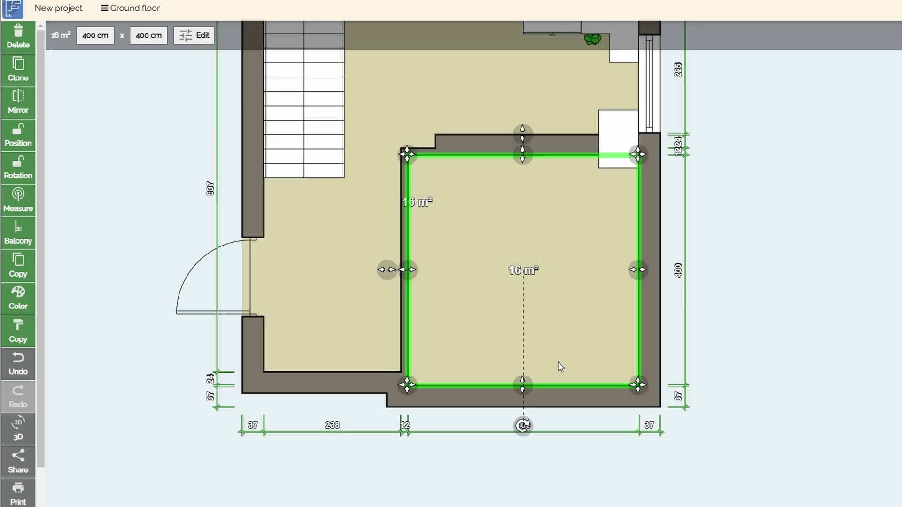
- Shorten the square room to 400x376 cm and move the window table up out of it
{"action": "left_click_drag", "start_coordinate": [526, 364], "coordinate": [526, 365]}
{"action": "left_click", "coordinate": [625, 275]}
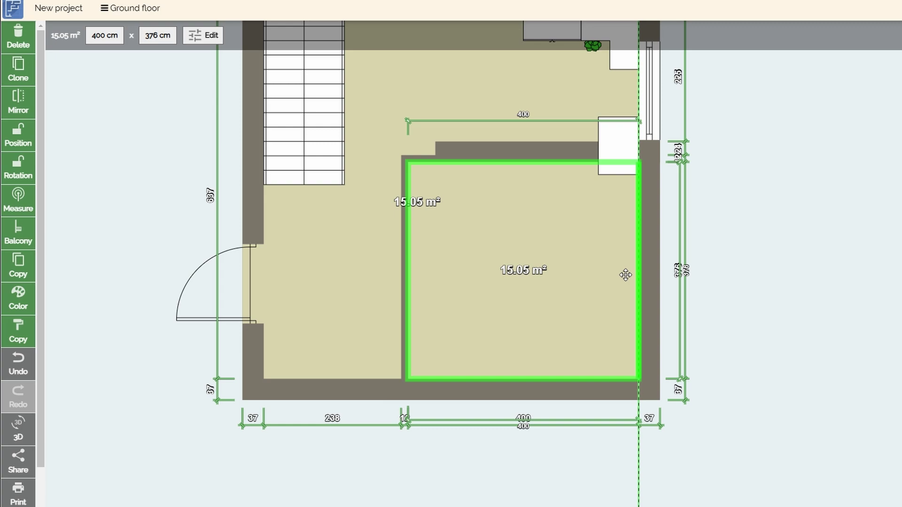
{"action": "left_click", "coordinate": [618, 148]}
{"action": "left_click_drag", "start_coordinate": [611, 132], "coordinate": [613, 100]}
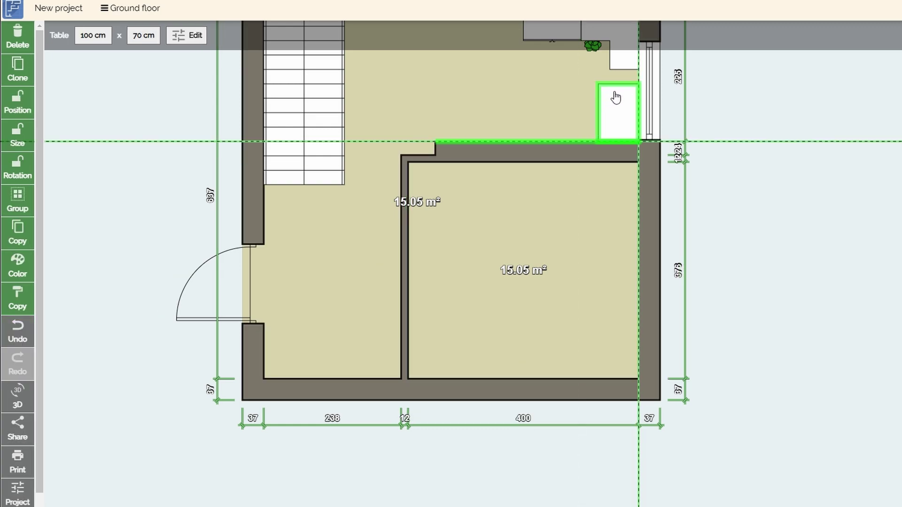
- Align the room's top wall flush, add a door on its left wall, and view in 3D
{"action": "left_click", "coordinate": [462, 156]}
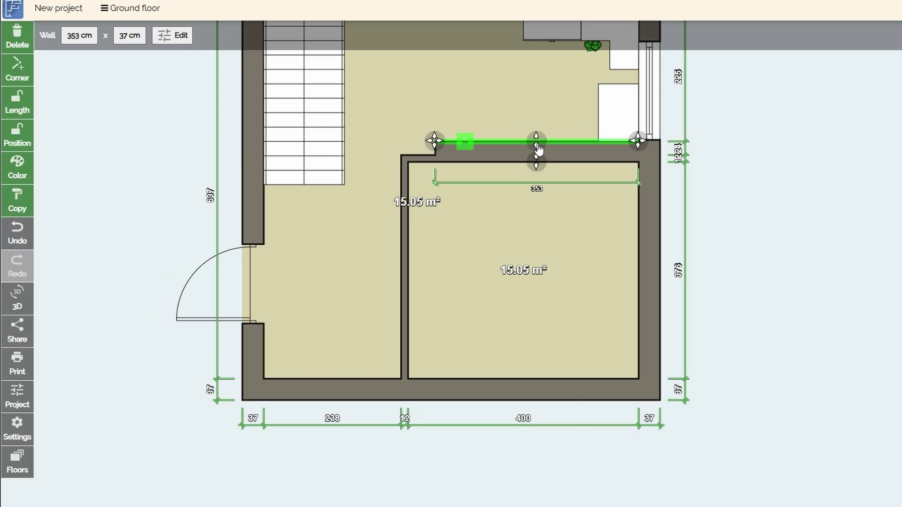
{"action": "left_click_drag", "start_coordinate": [537, 149], "coordinate": [540, 163]}
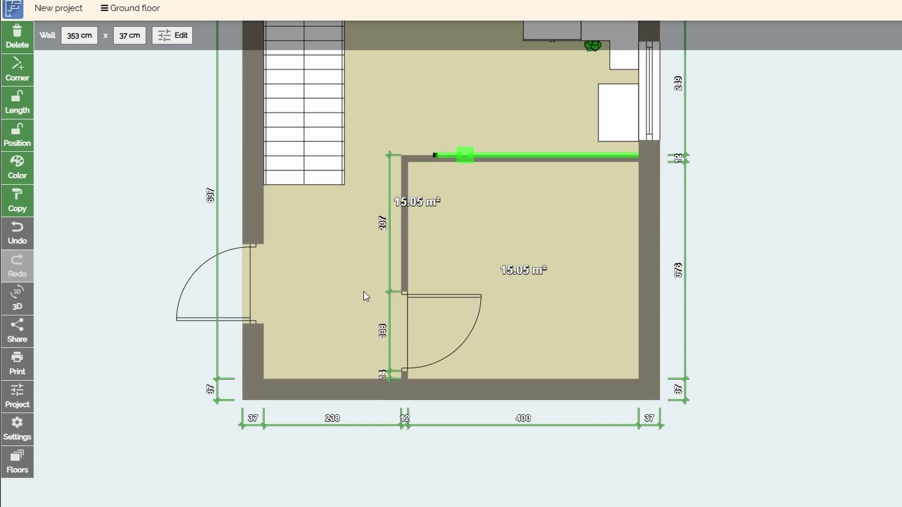
{"action": "left_click_drag", "start_coordinate": [364, 292], "coordinate": [392, 249]}
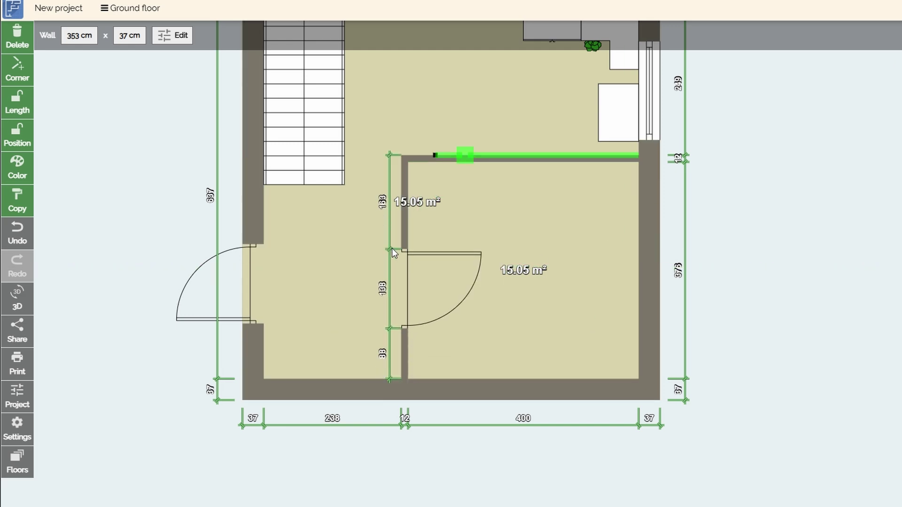
{"action": "left_click", "coordinate": [17, 296]}
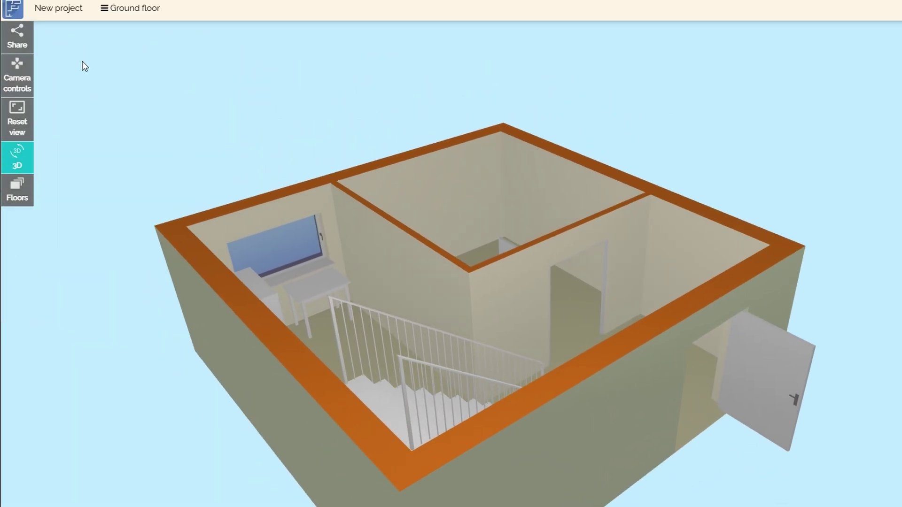